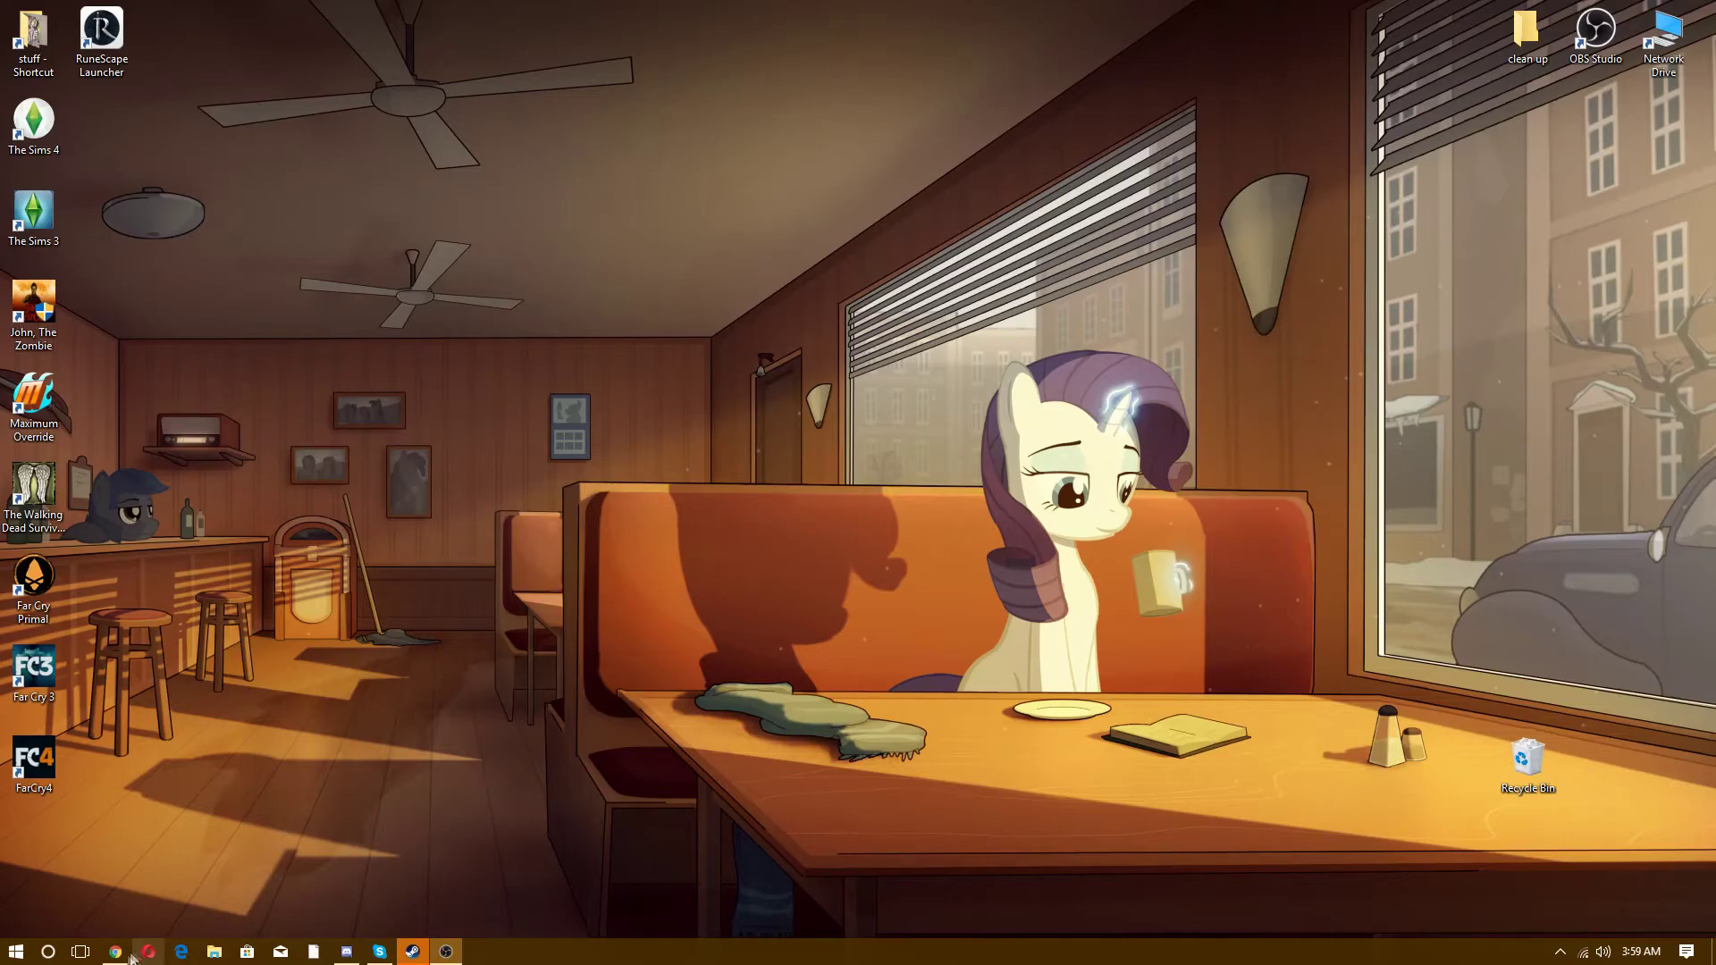
- Restore Chrome and load the PayPal UK home page in a new tab beside Gmail
click(123, 958)
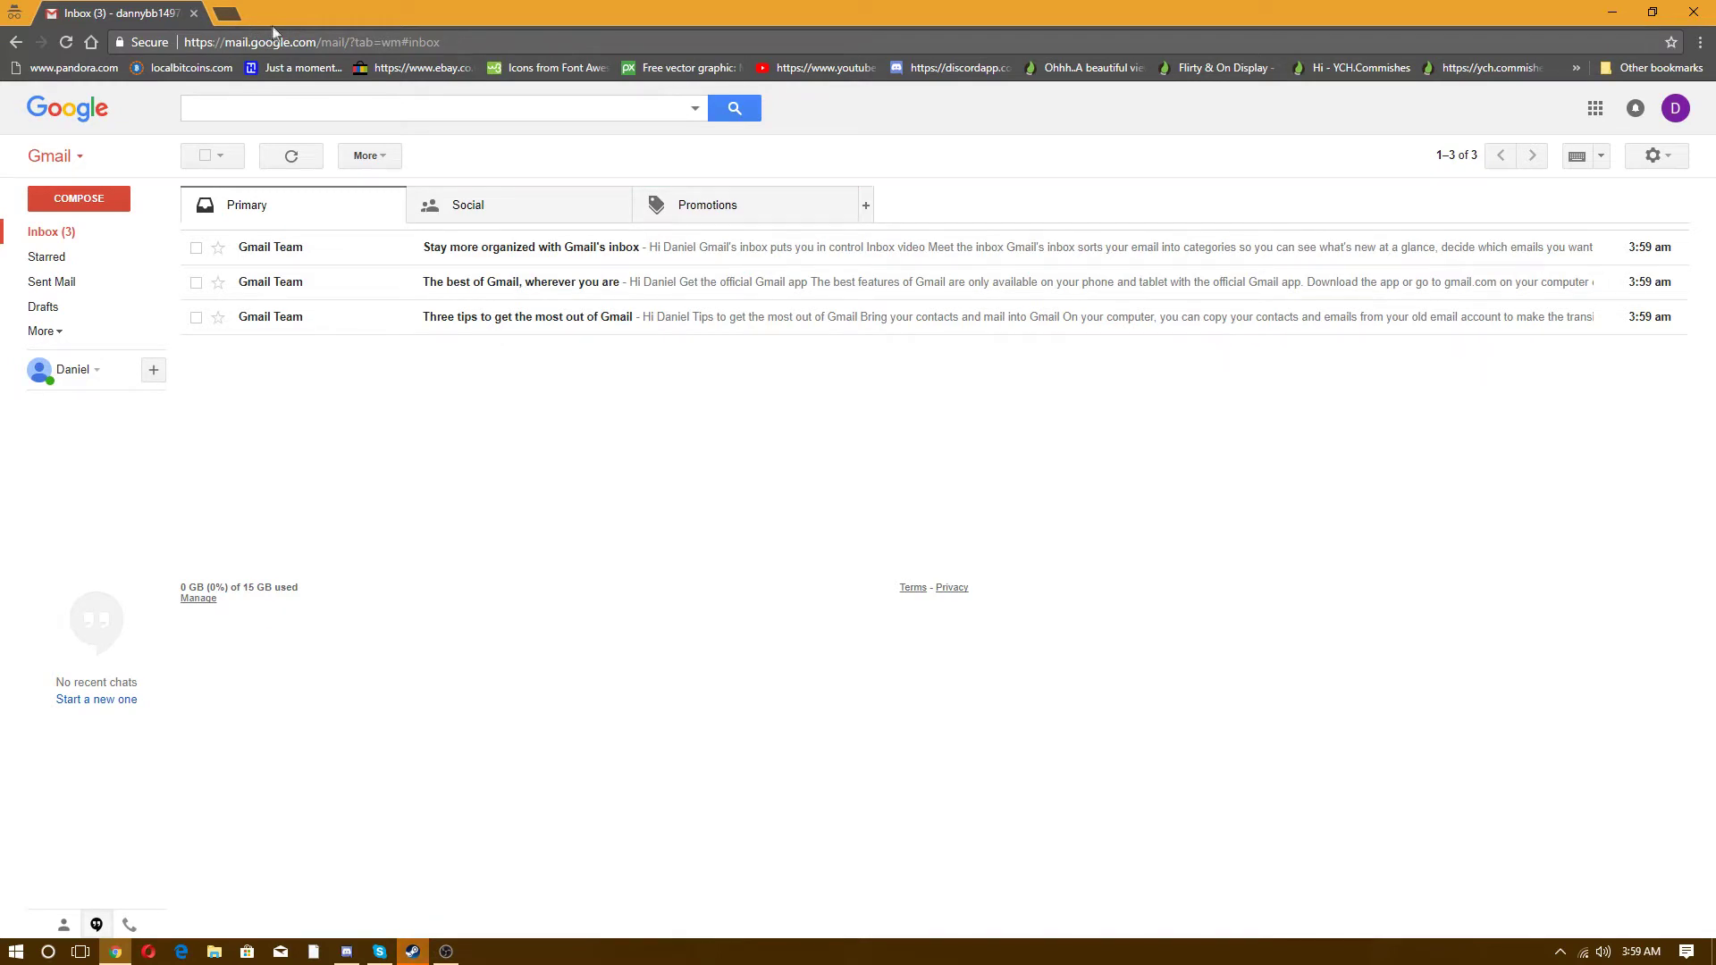
click(228, 11)
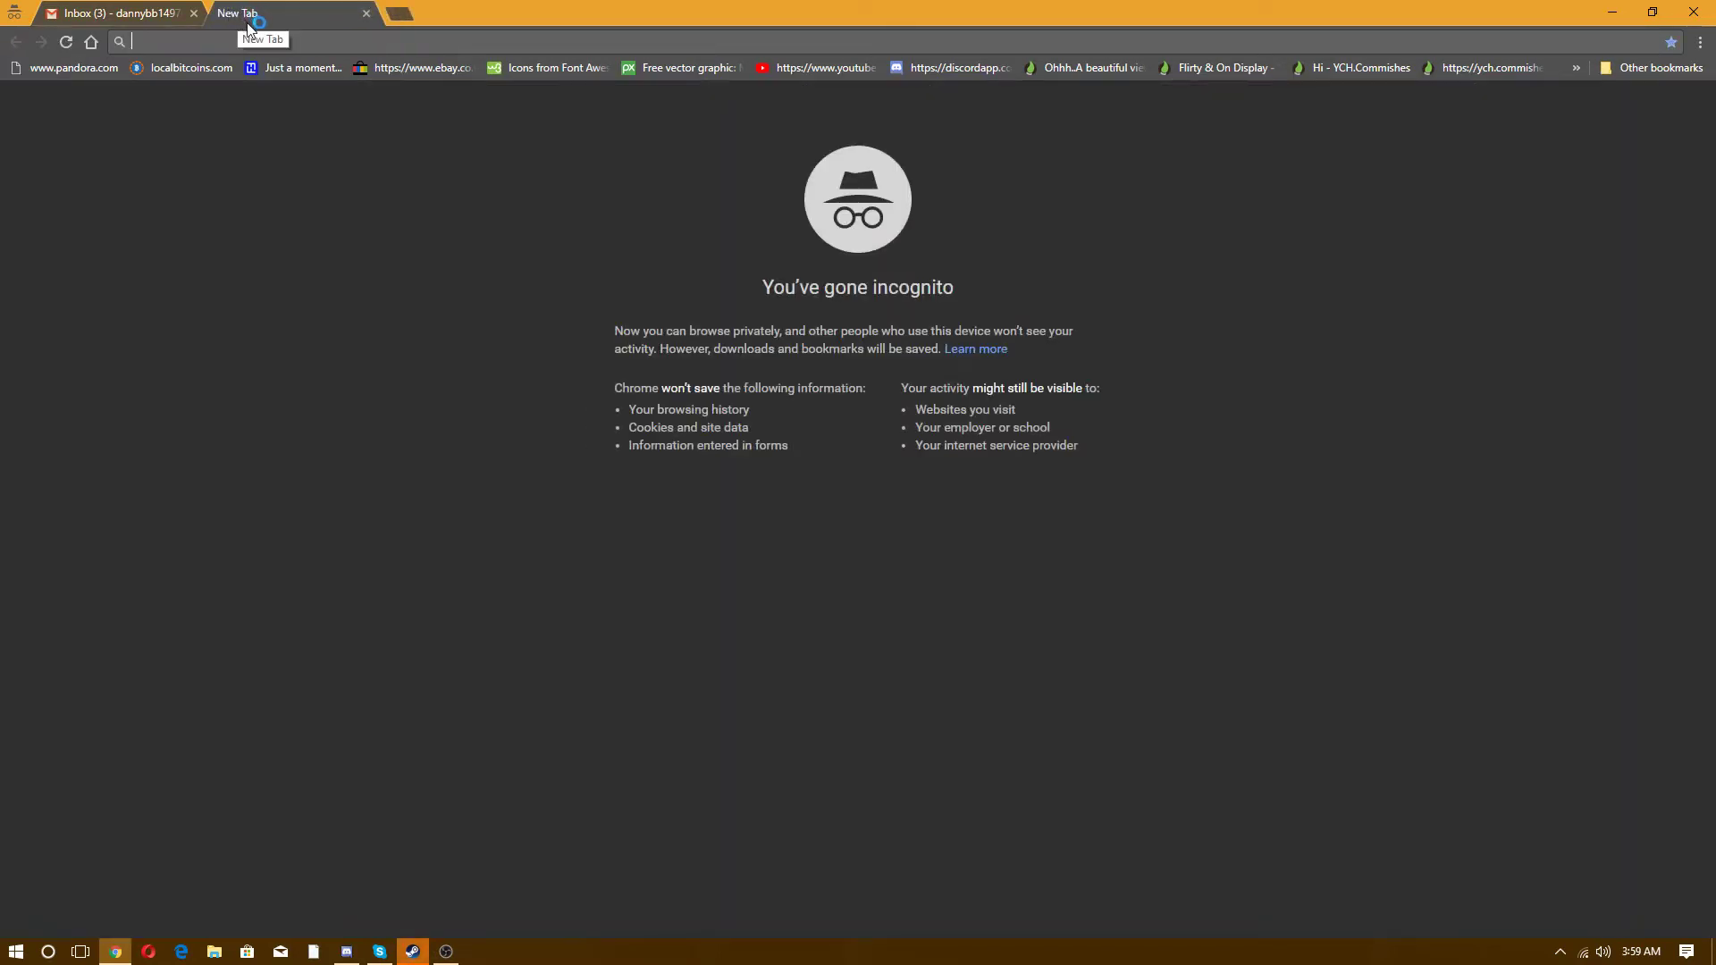
text(paypal.com)
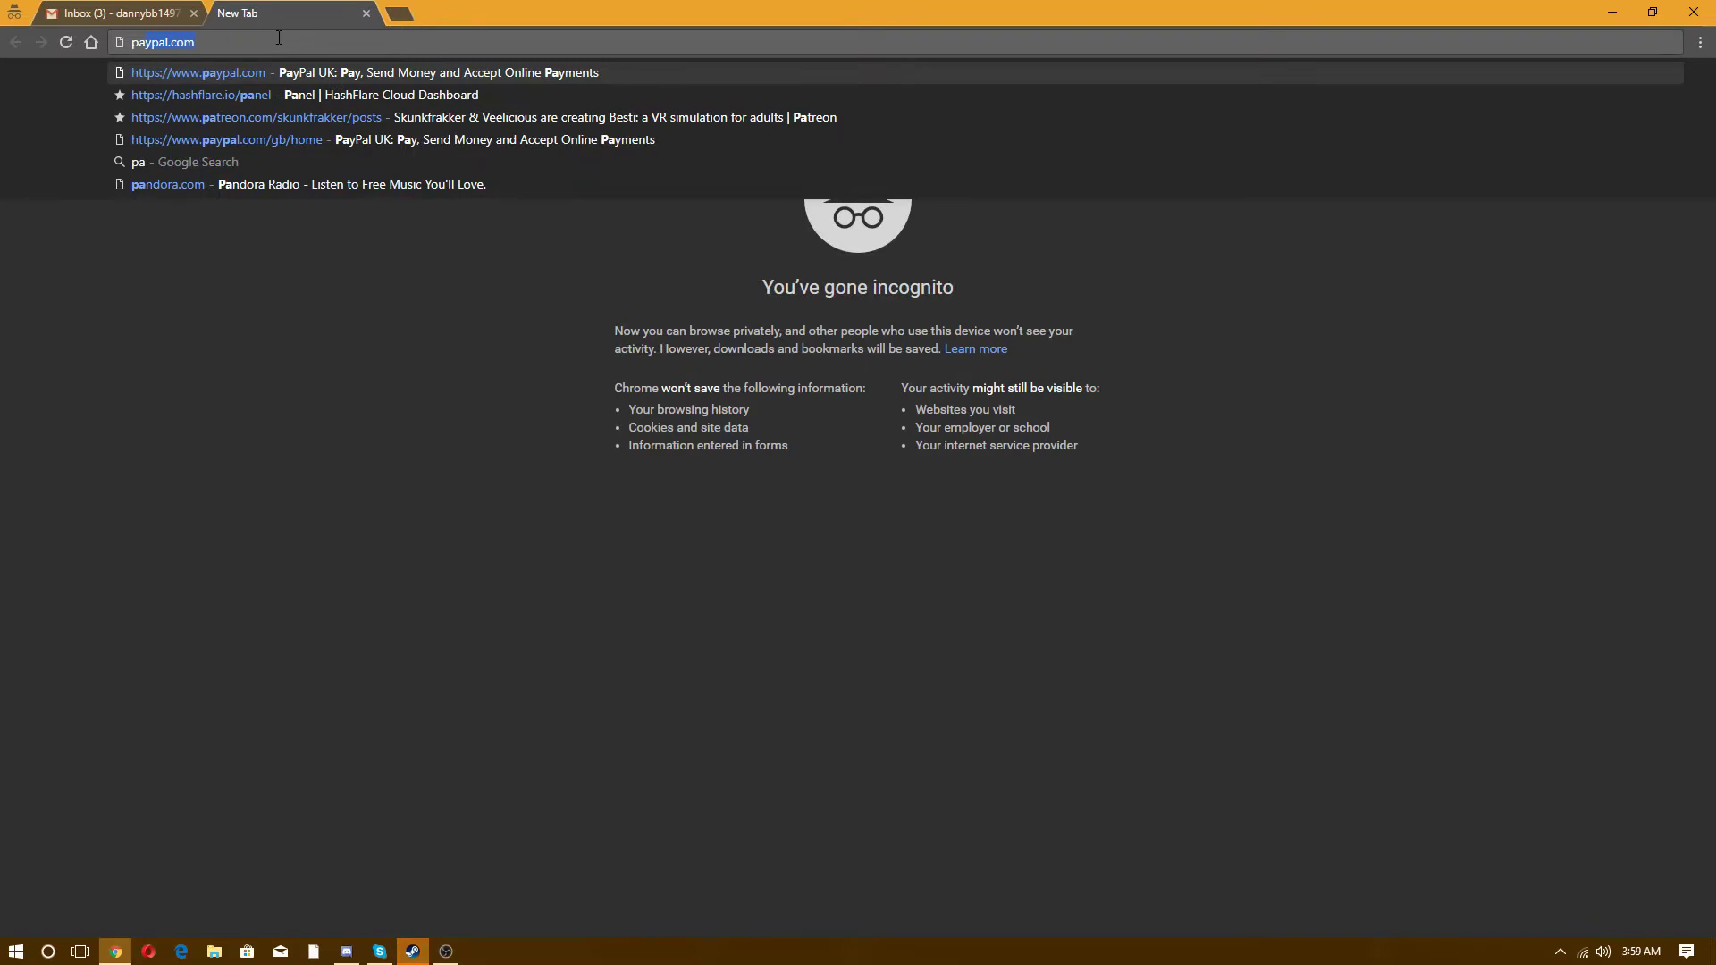
key(Return)
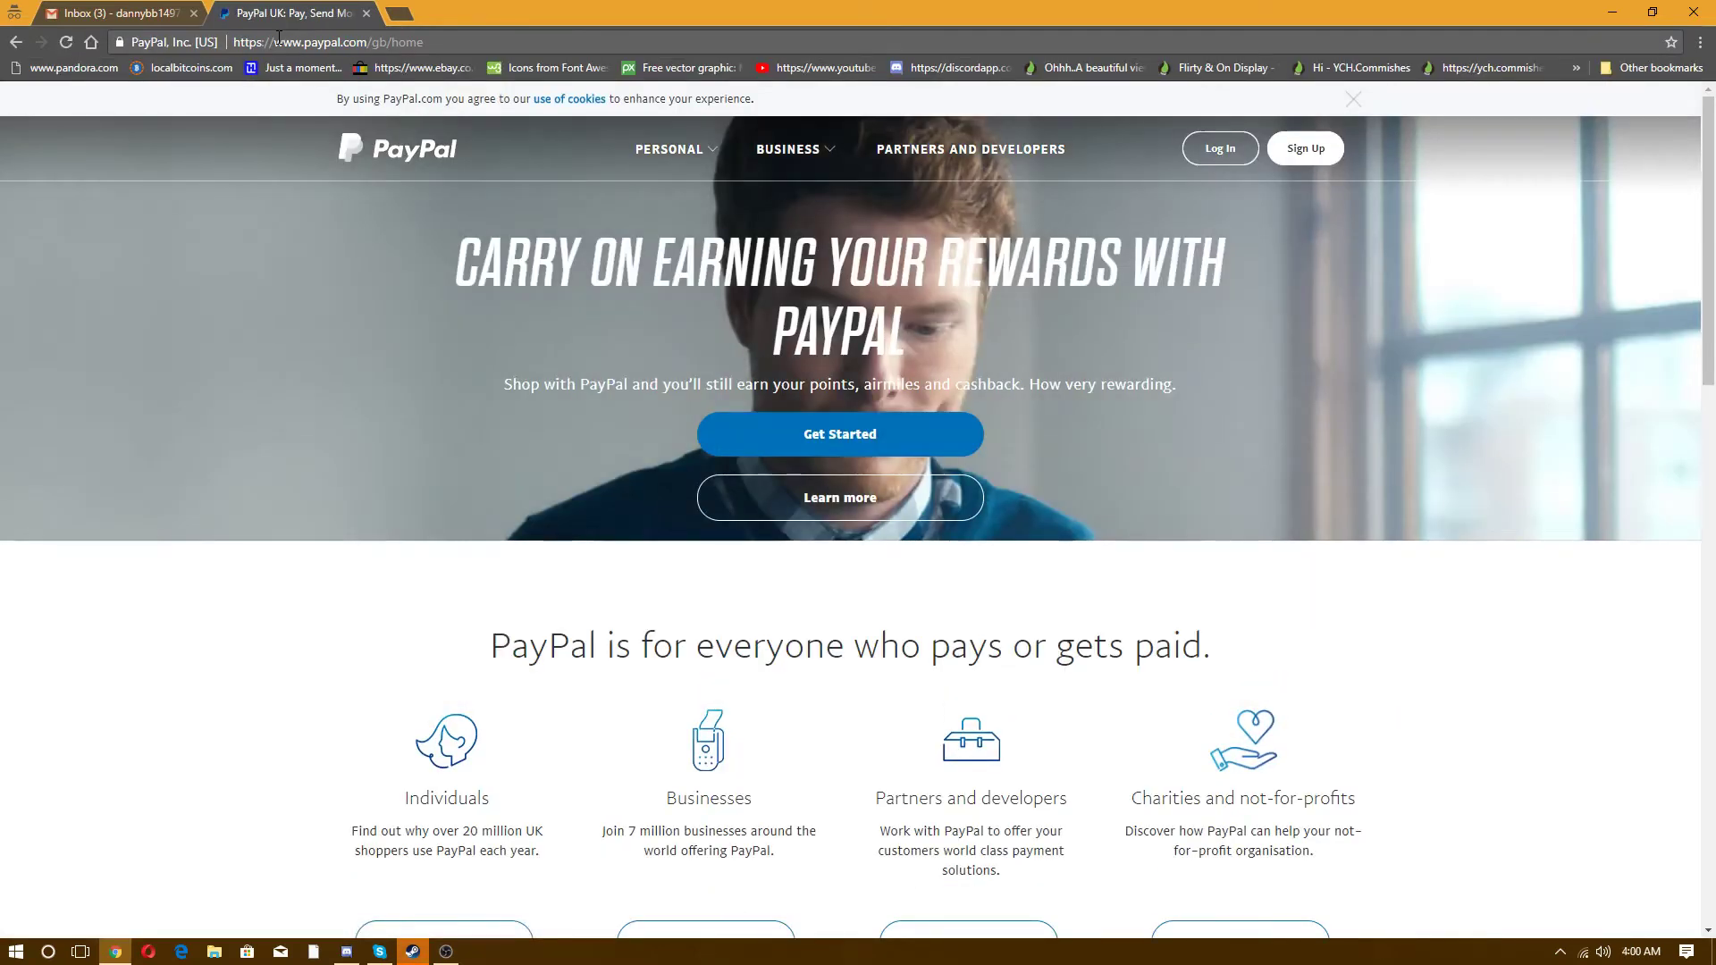
- Start PayPal sign-up and continue with a Personal Account
click(1305, 149)
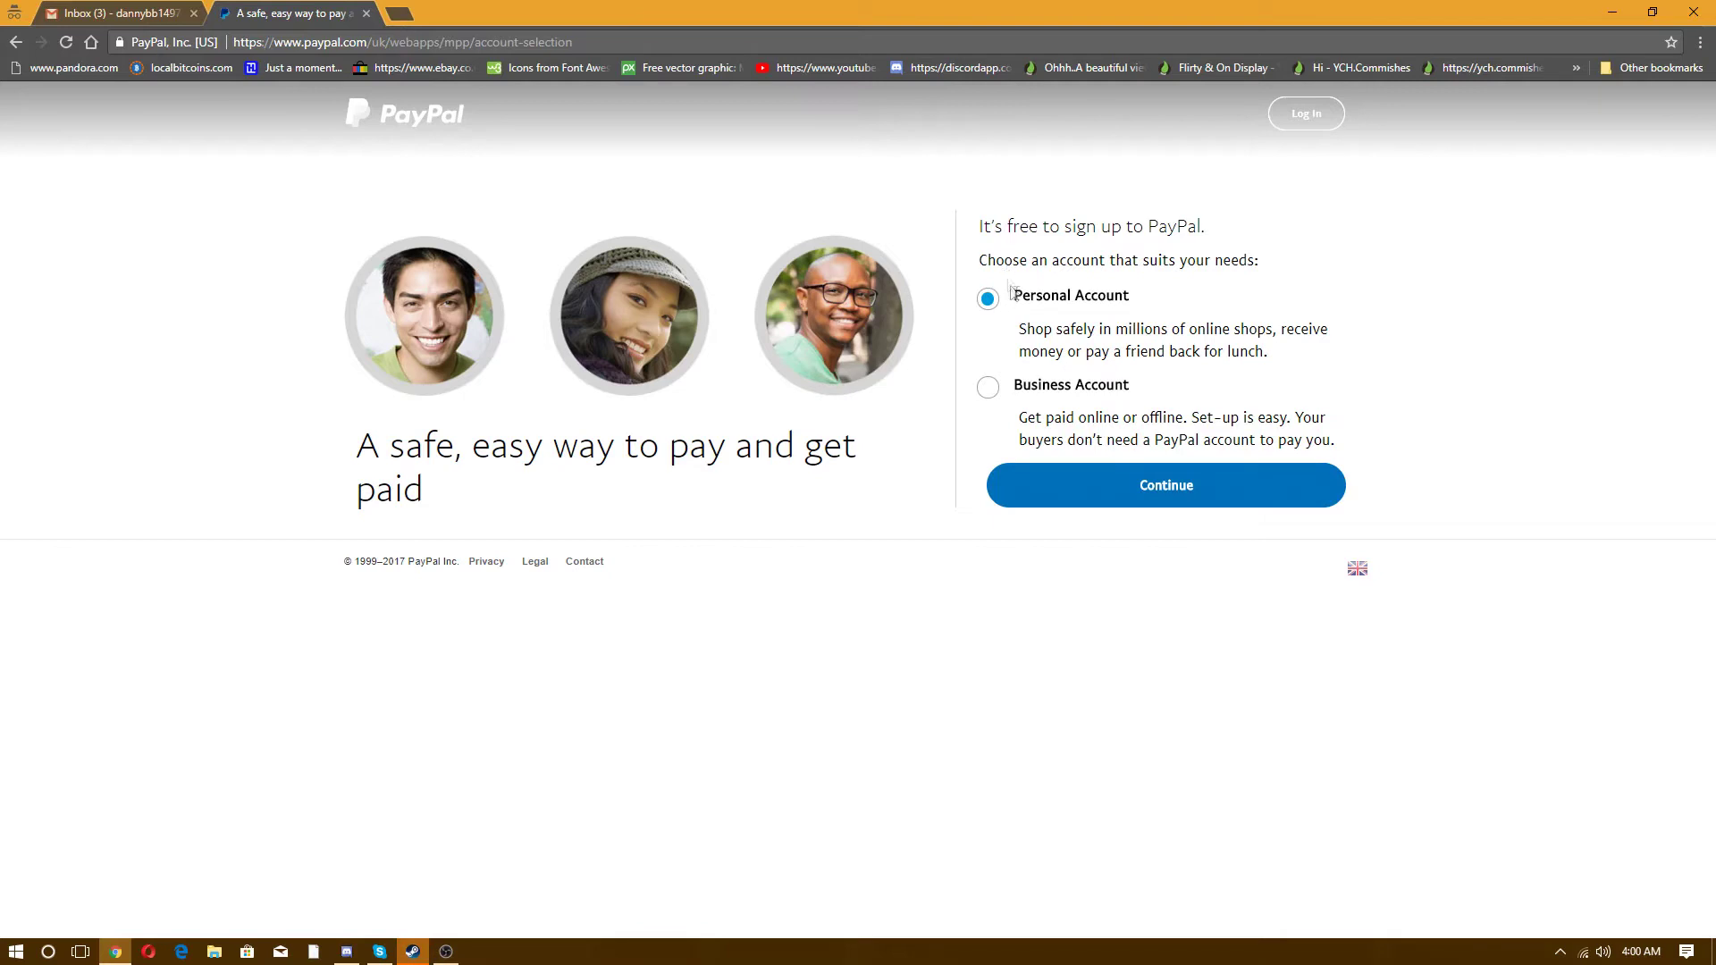
click(1096, 490)
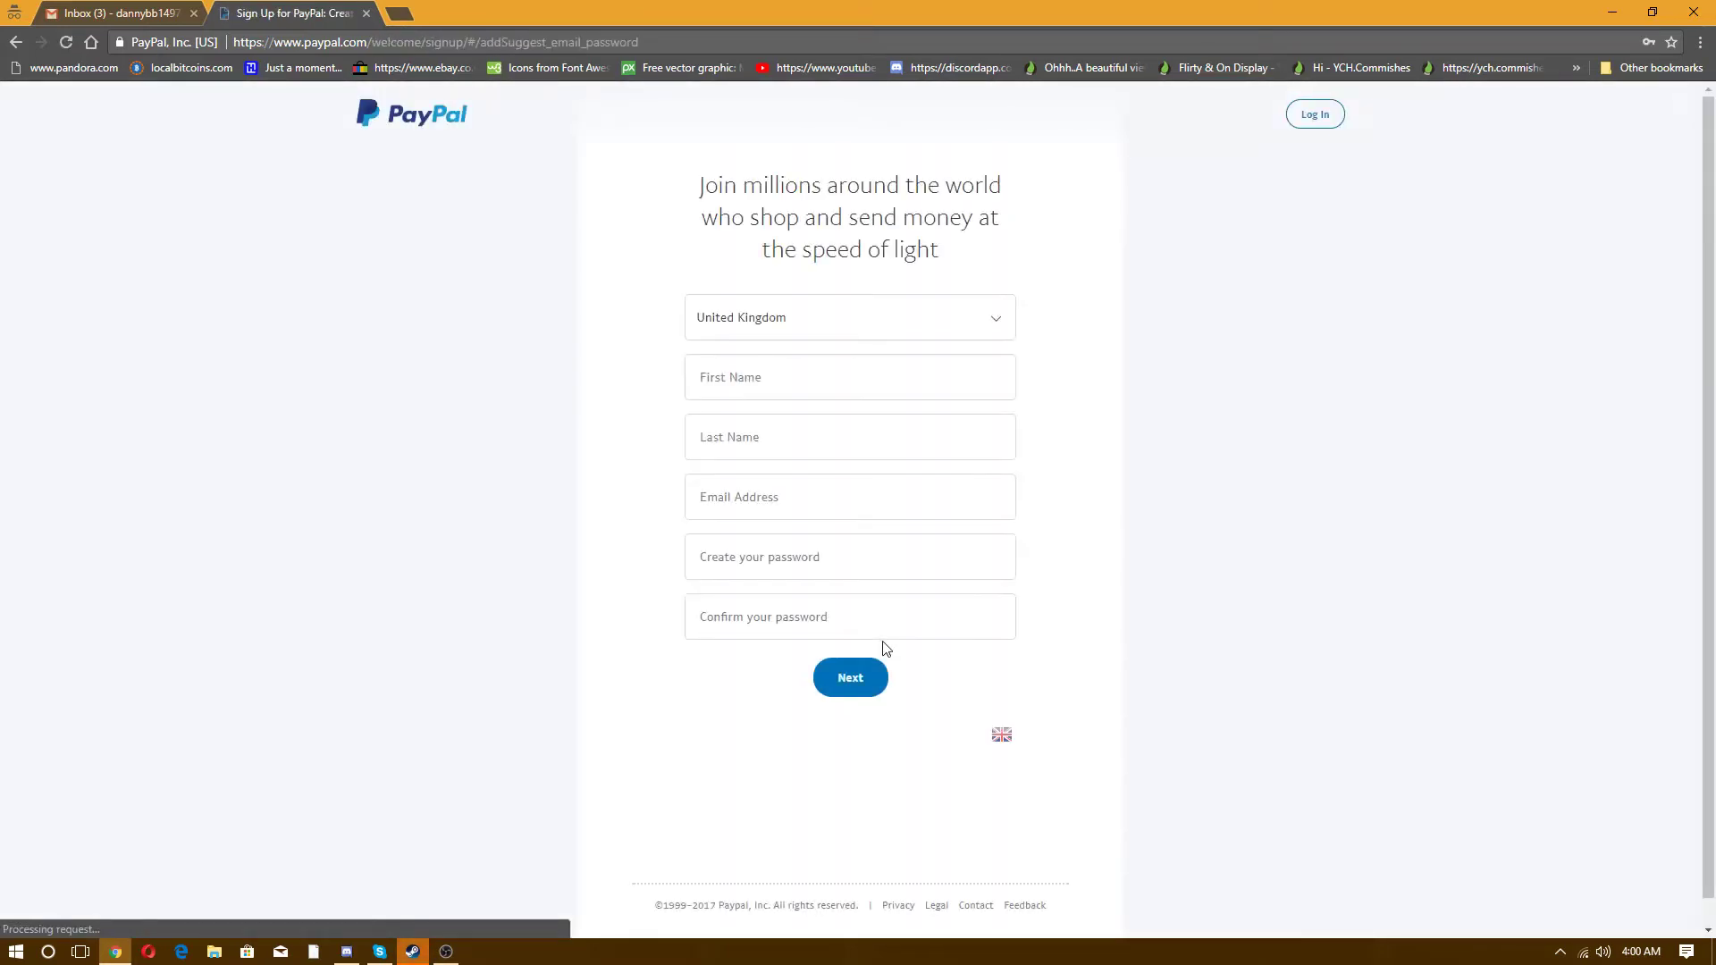
- Keep United Kingdom as the country and enter the user's first and last name
click(762, 333)
click(762, 329)
click(768, 378)
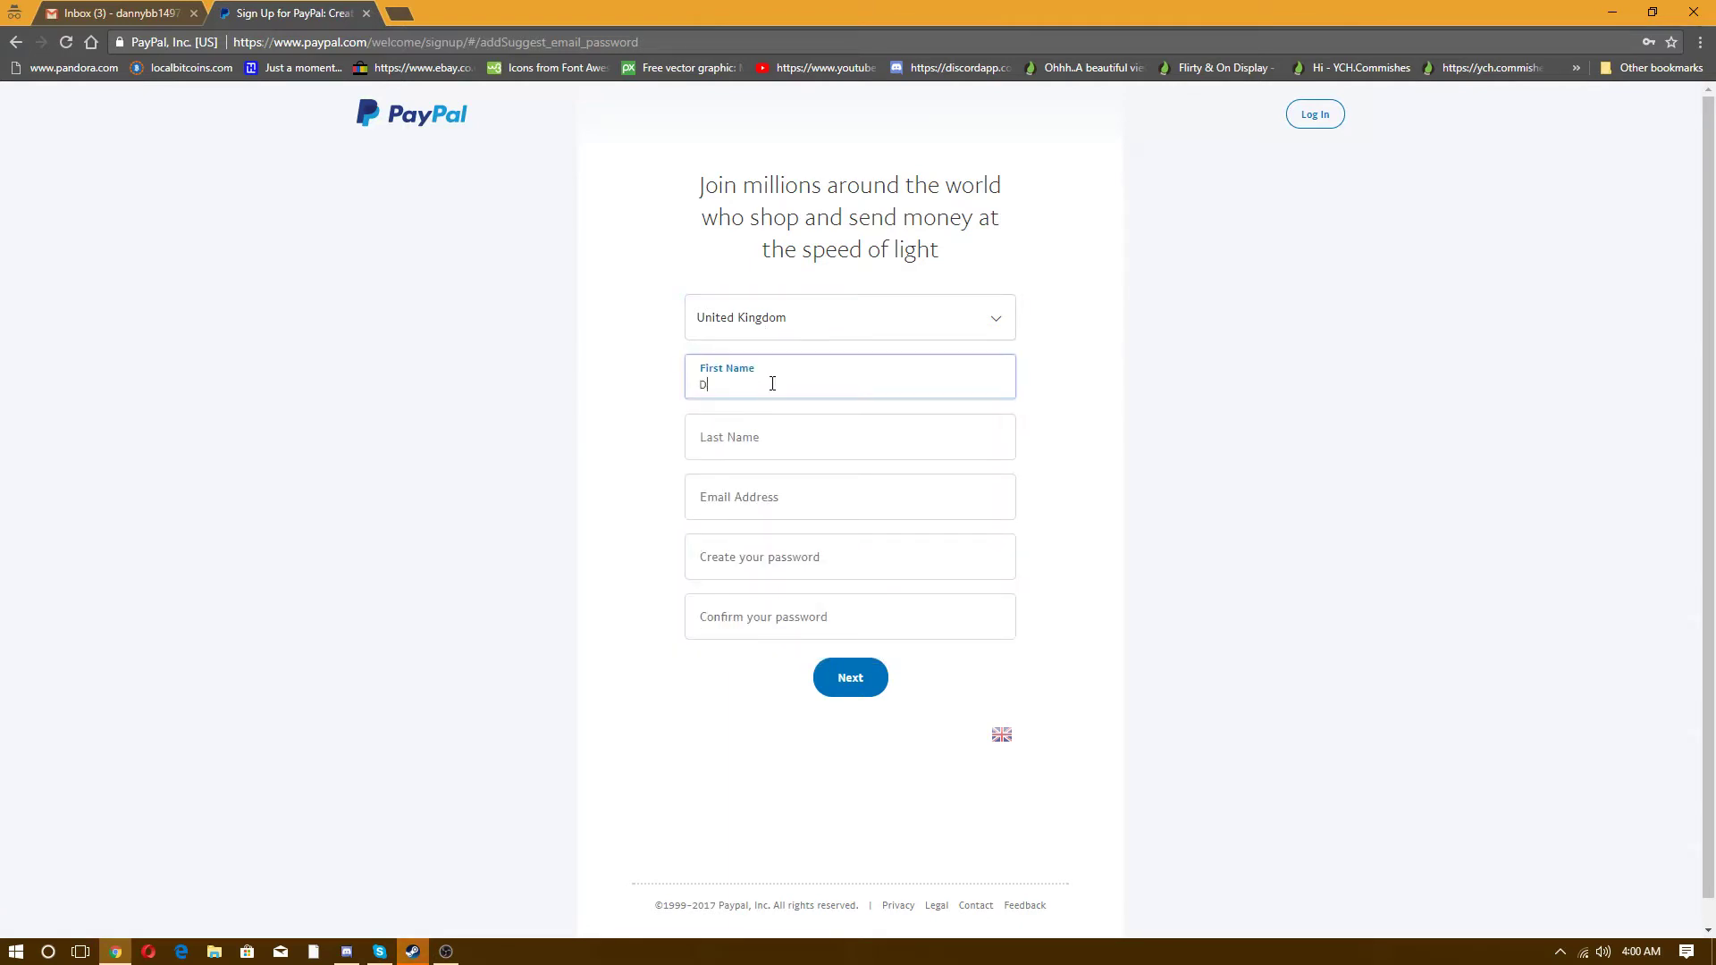
click(704, 442)
text(Hemming)
- Enter the user's e-mail address, completing it as a full Gmail address
click(728, 497)
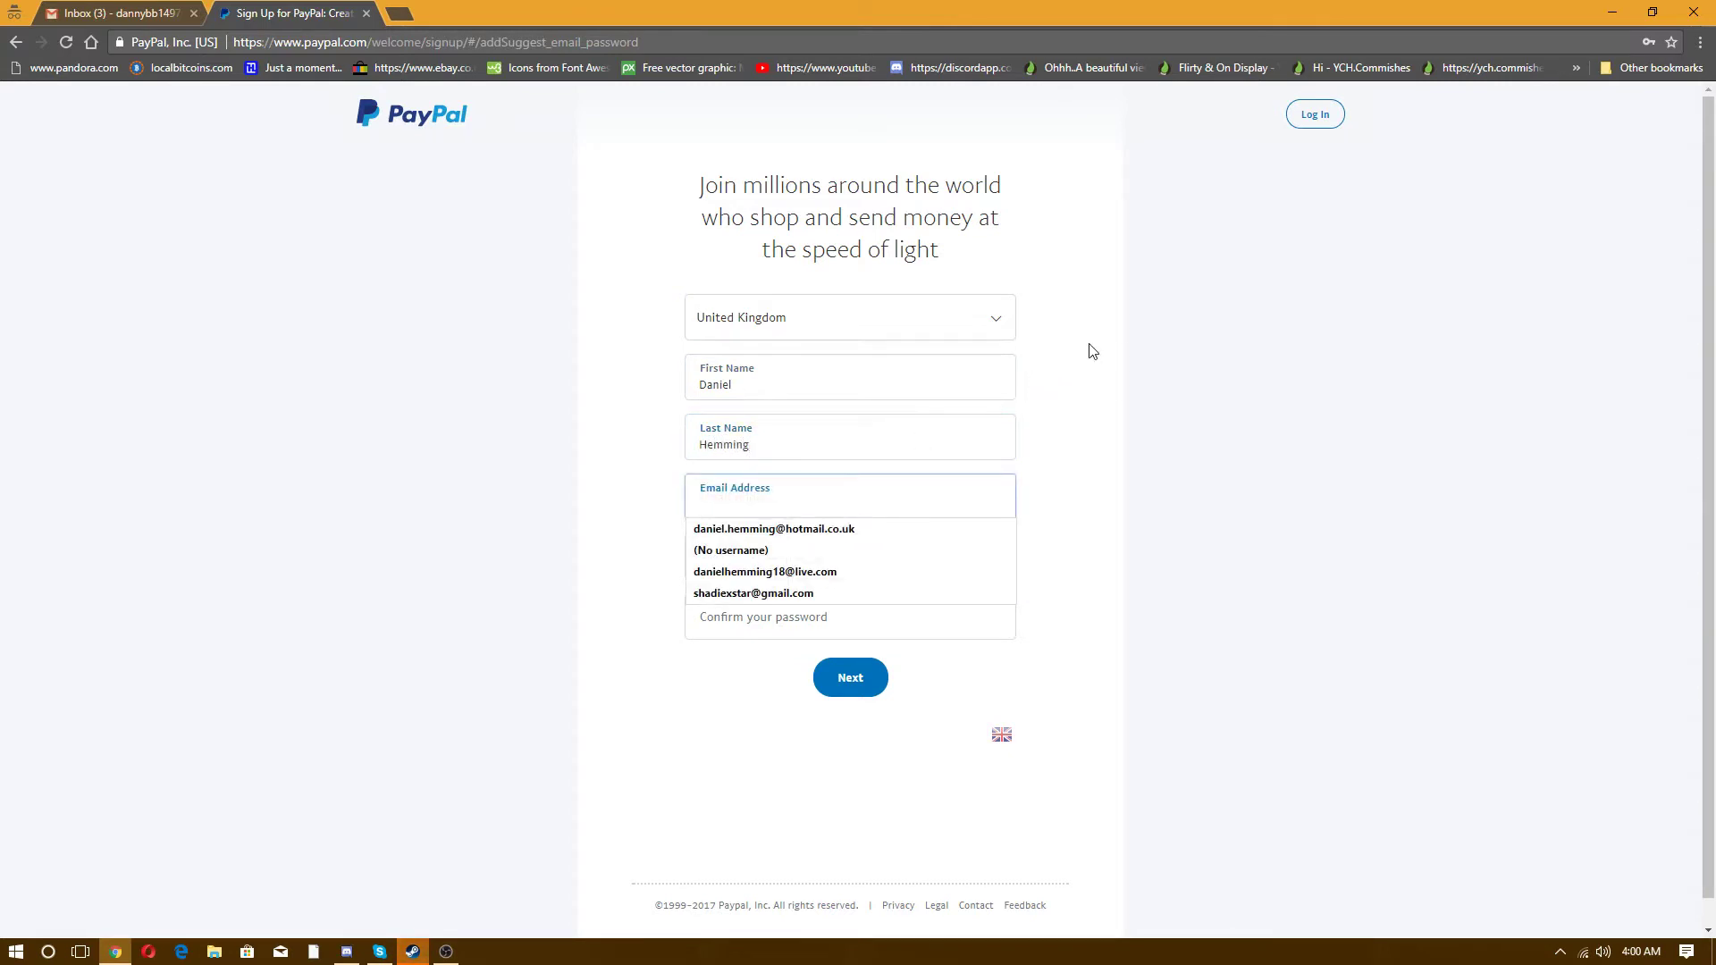
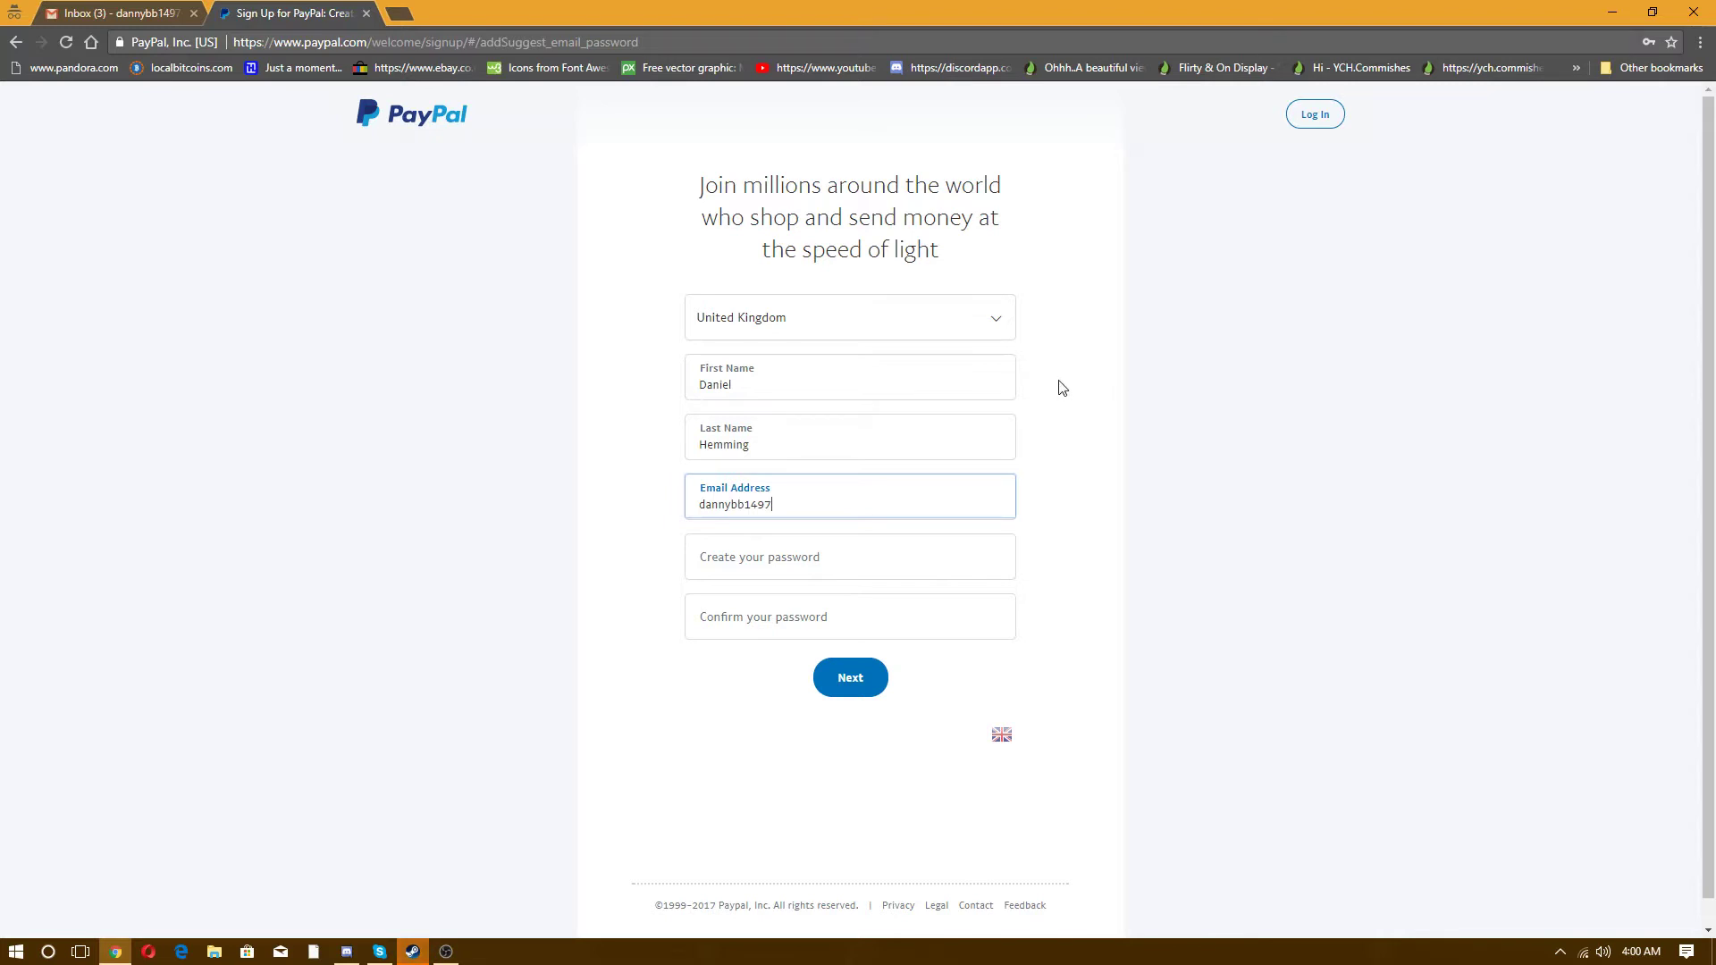
click(802, 558)
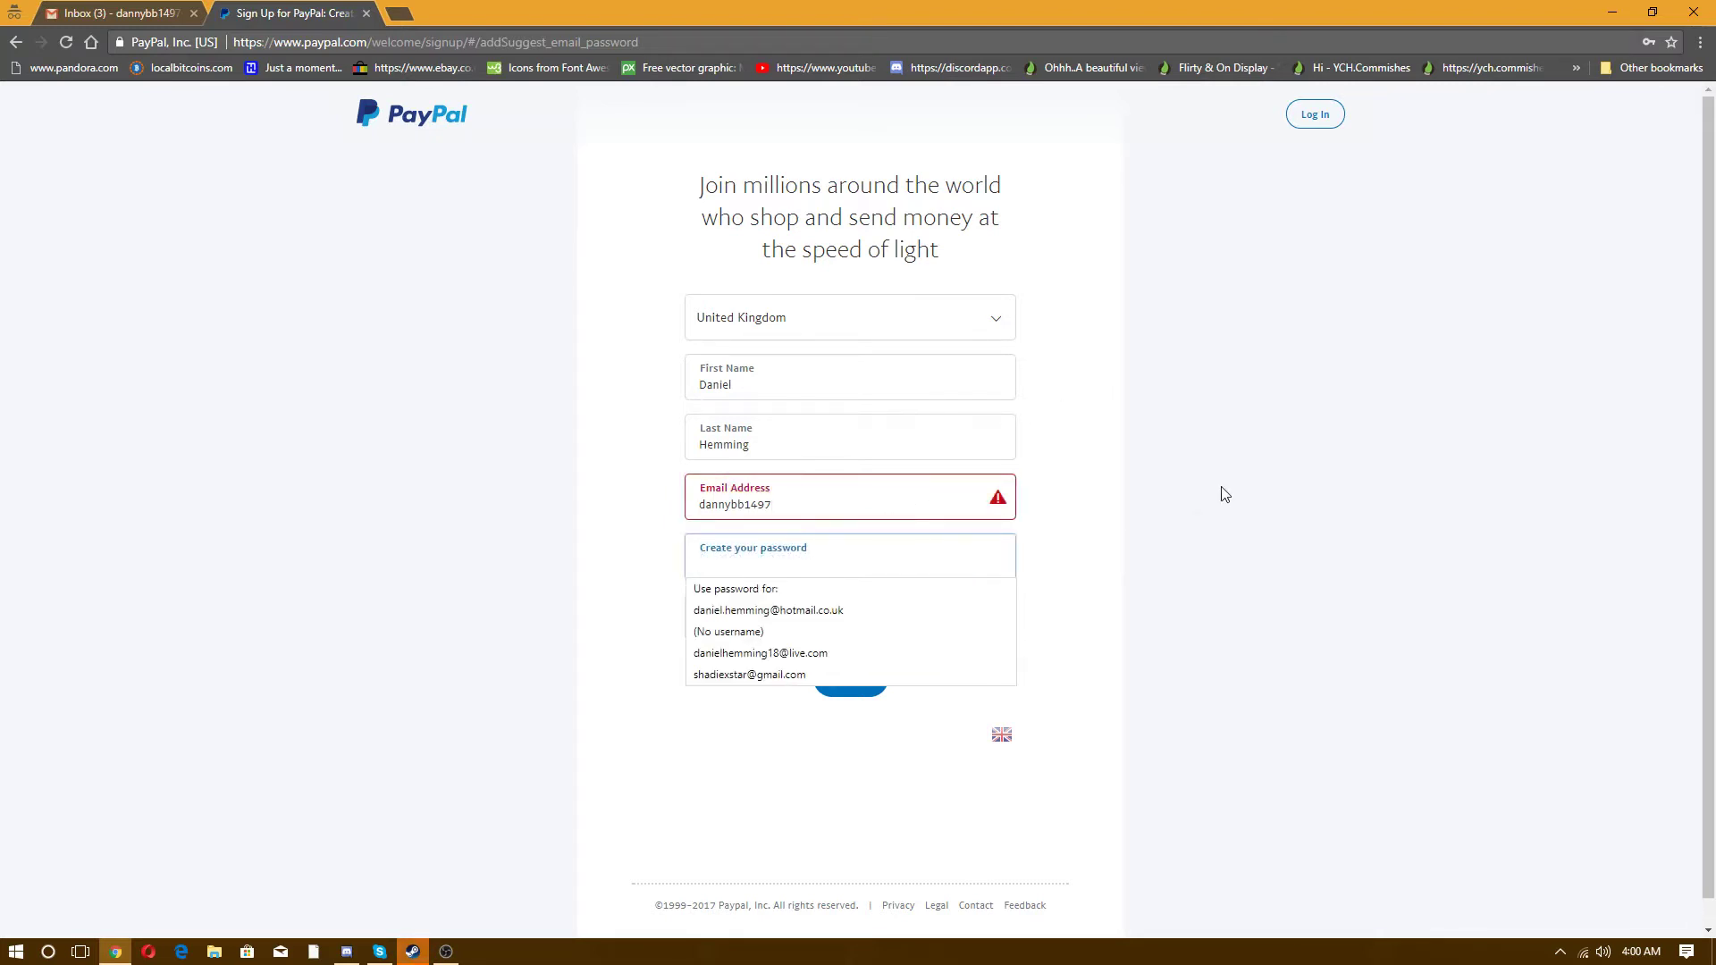
click(866, 501)
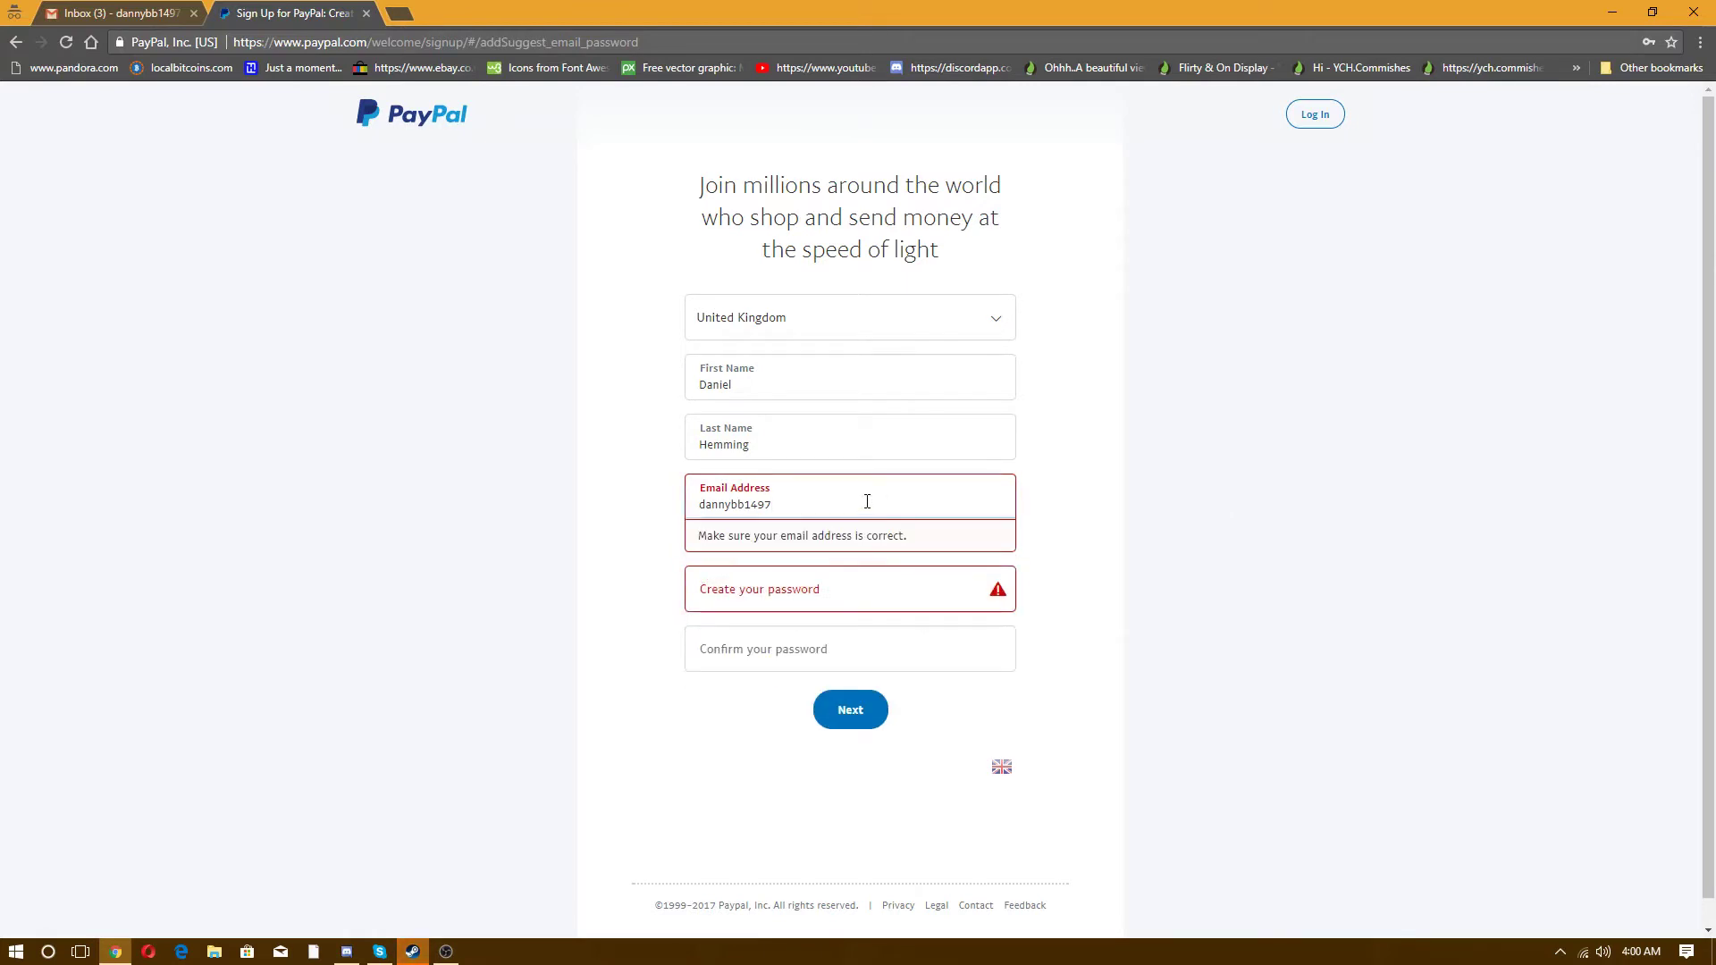
text(@gmail.com)
- Create the account password, confirm it, and submit the first sign-up step
click(1127, 494)
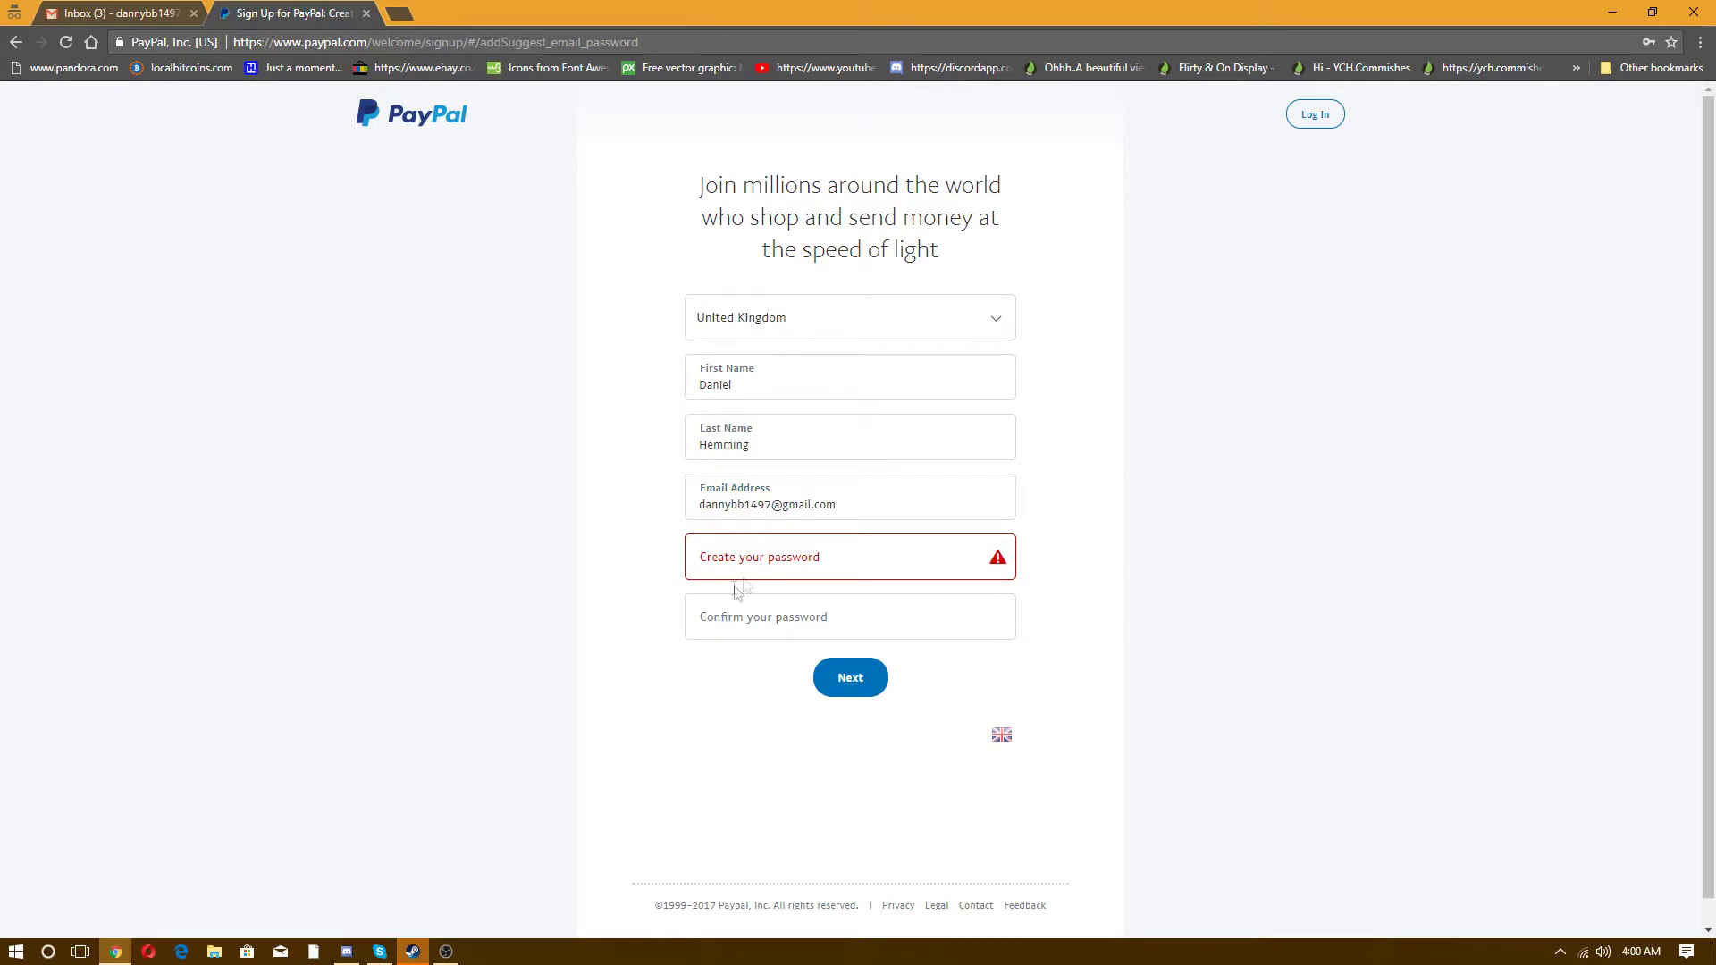
click(763, 559)
text(•)
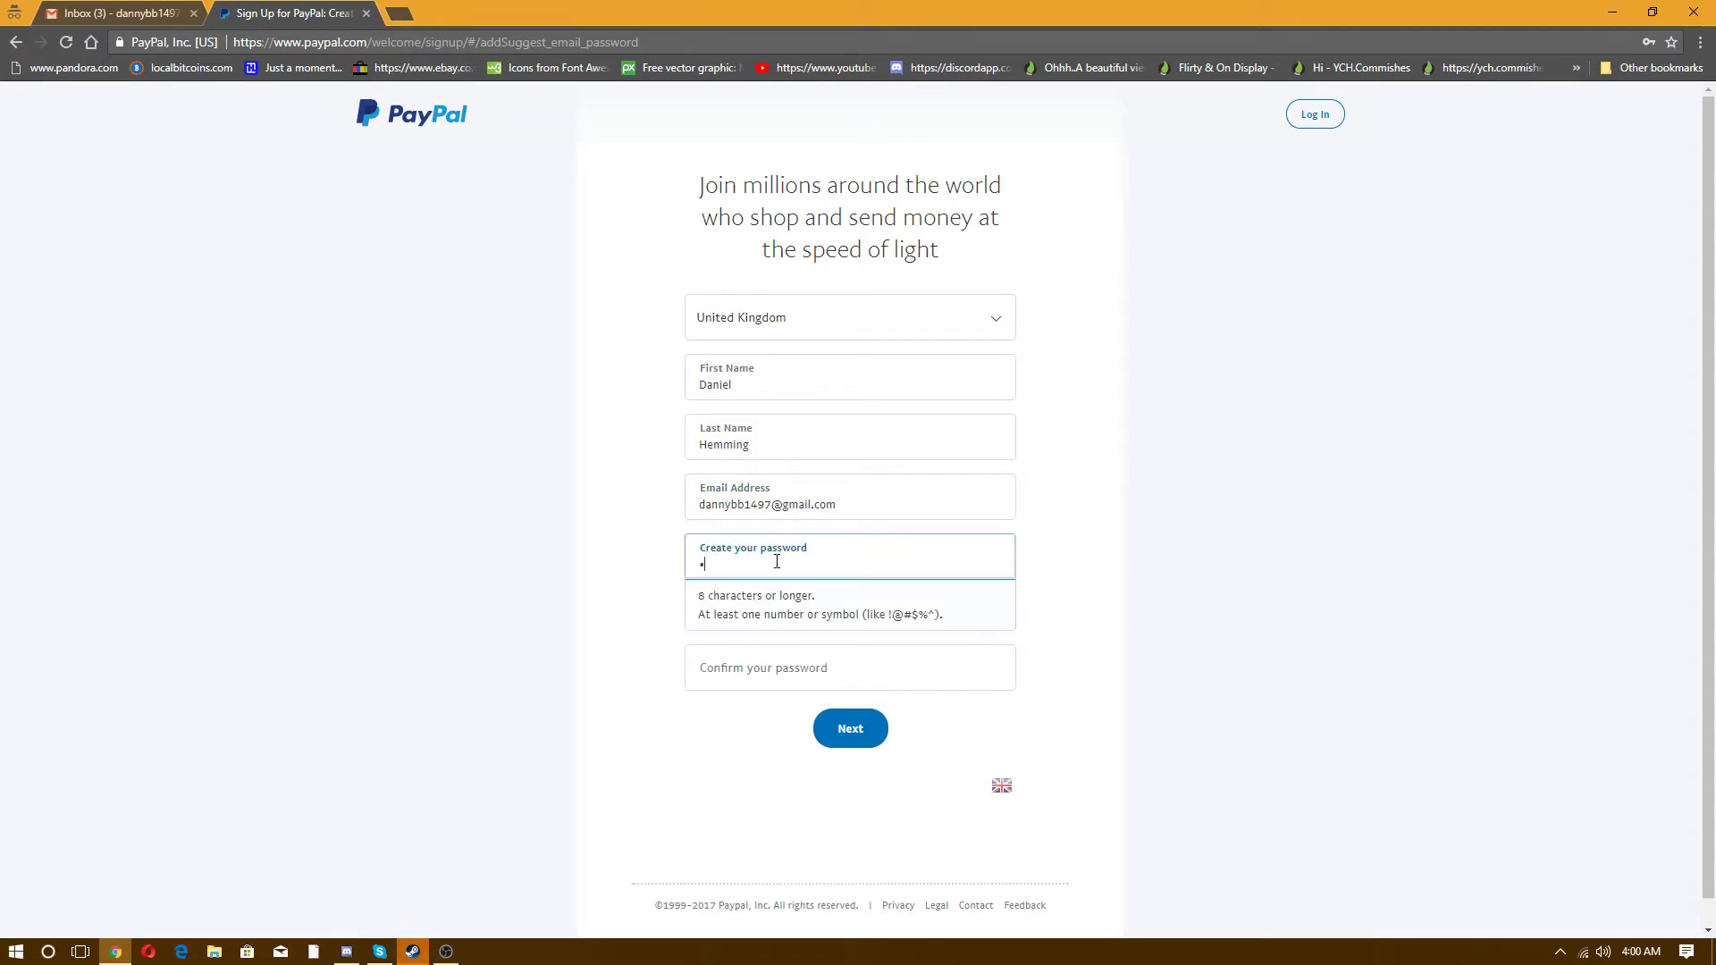
text(•••••••)
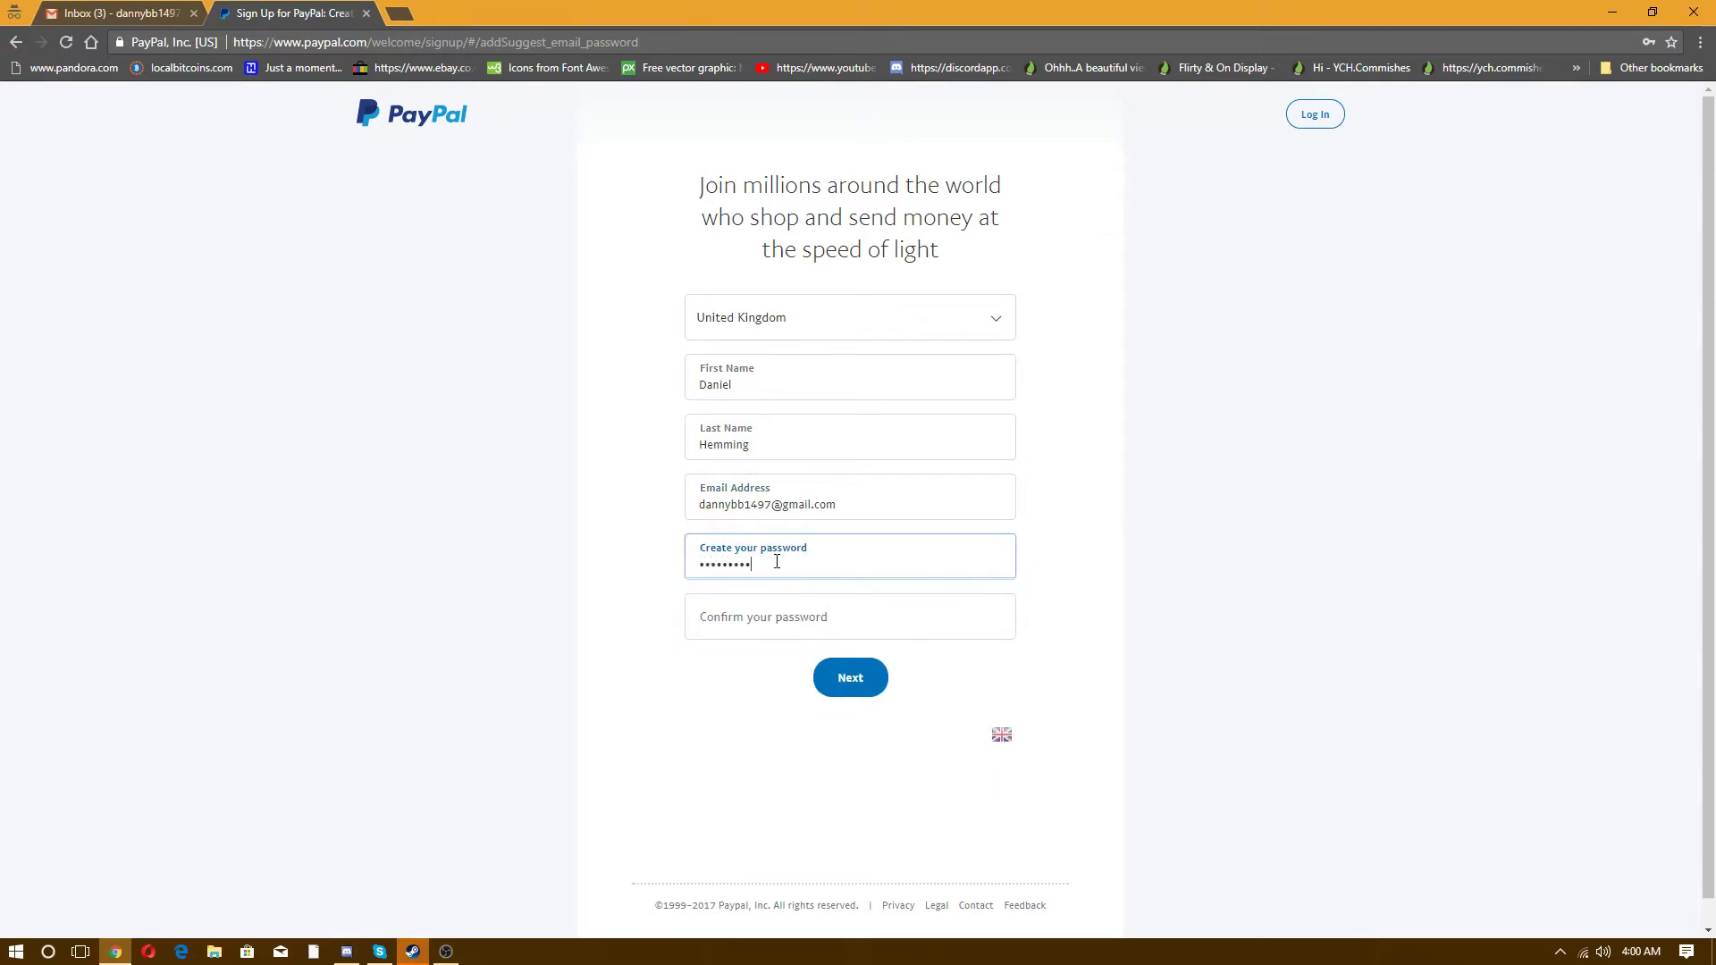
click(762, 618)
text(•••••••••)
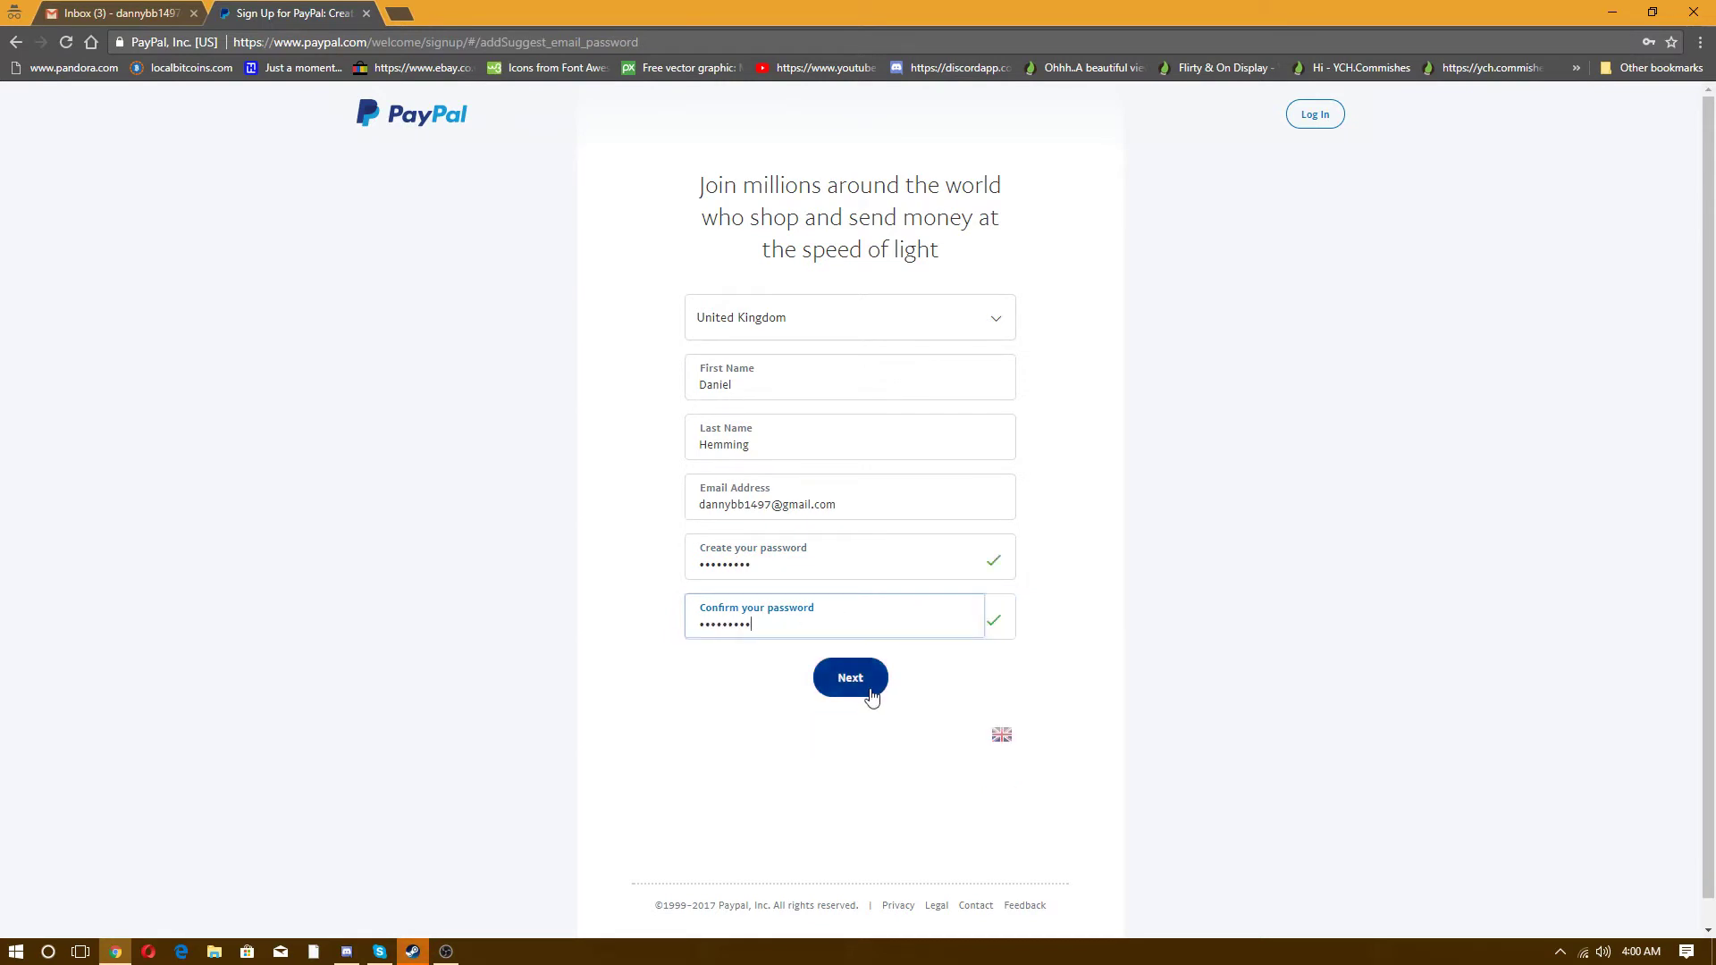
click(882, 683)
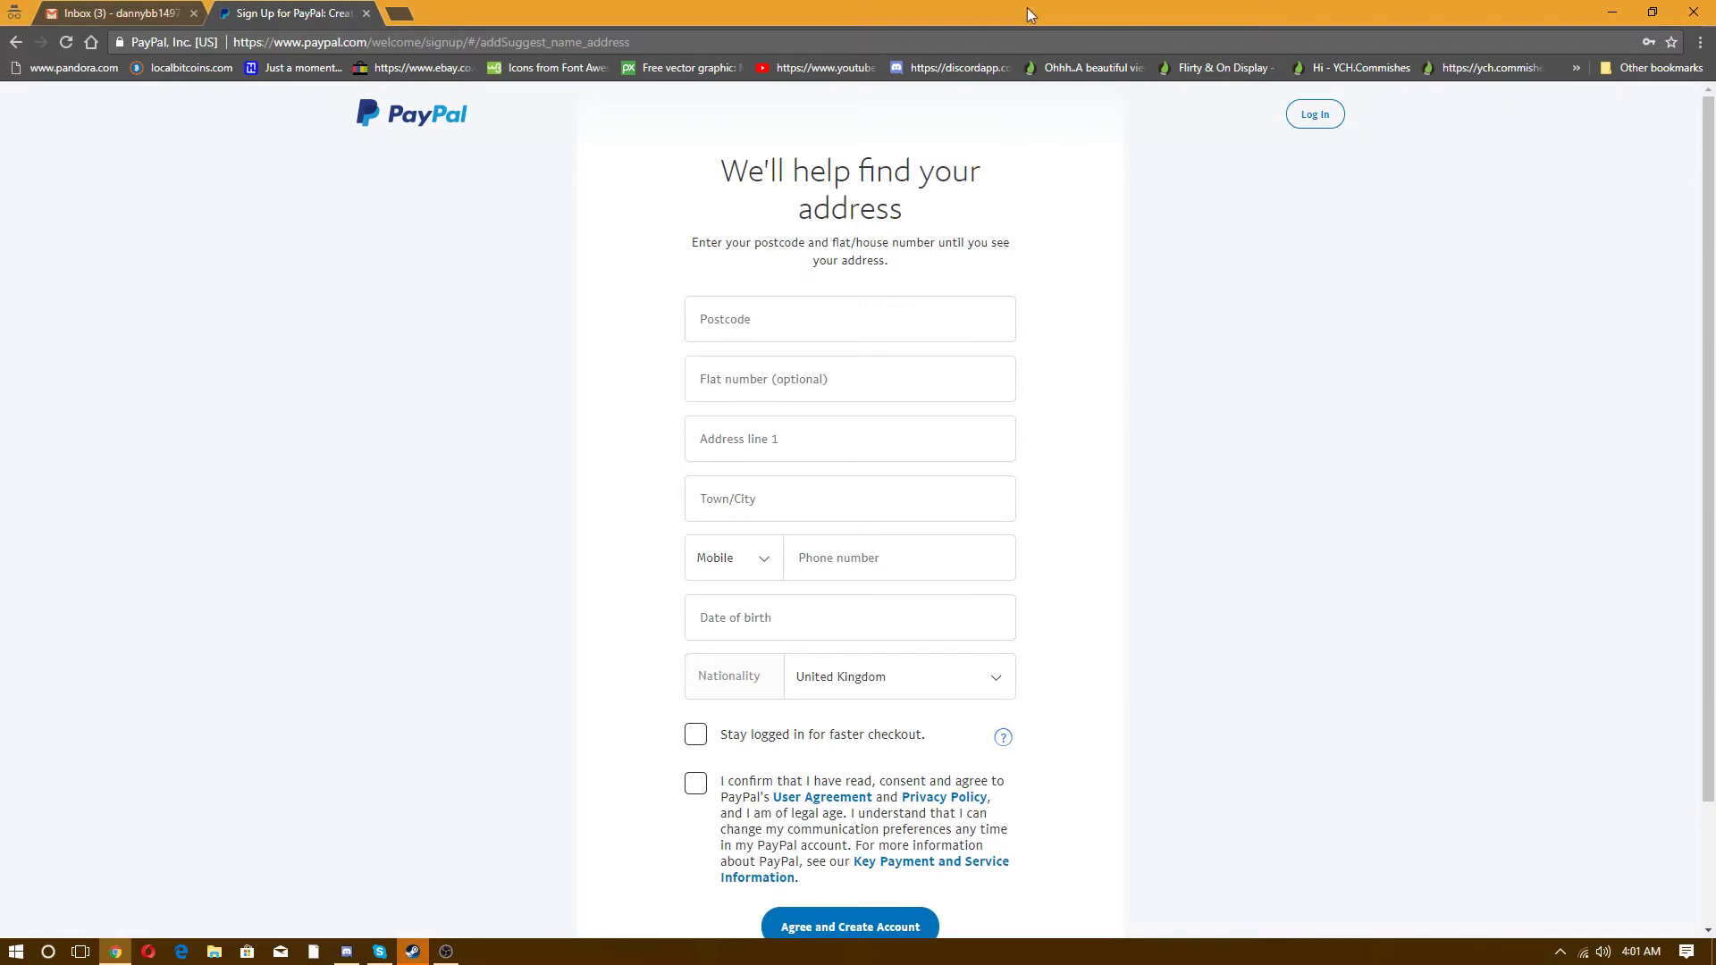
- Hide the browser to show the desktop
key(super+d)
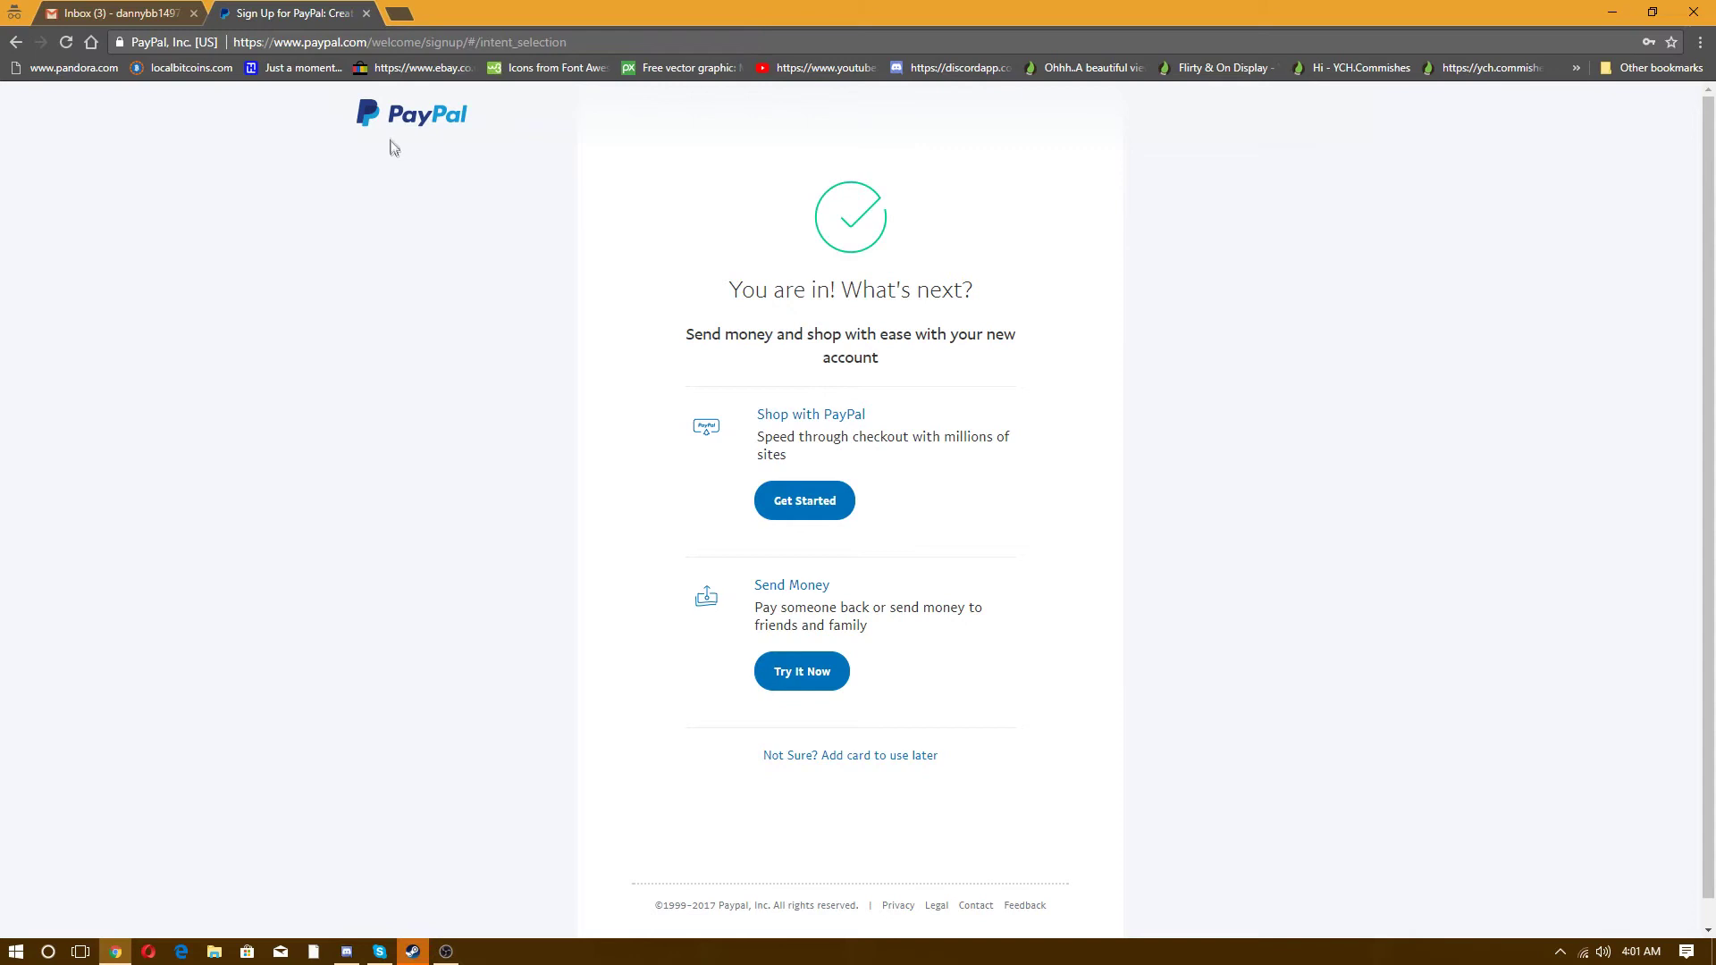
- Go from the welcome page to the account Summary via the PayPal logo
scroll(831, 268, down, 1)
scroll(826, 279, up, 1)
click(411, 123)
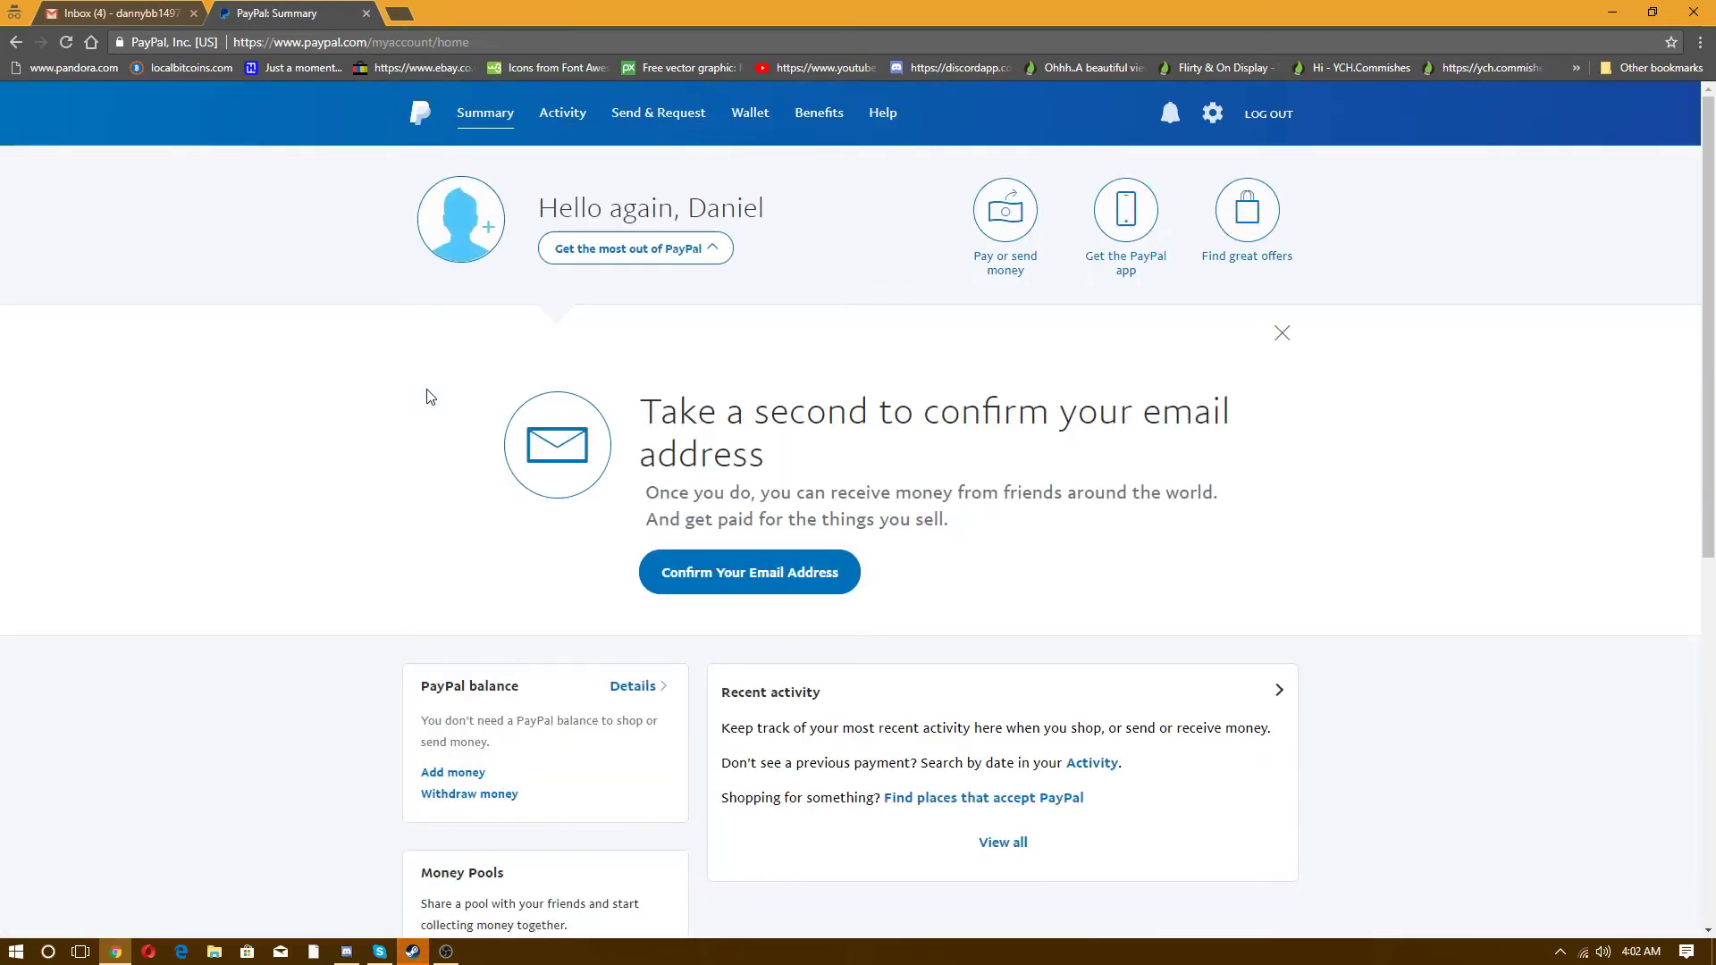
- In the Gmail tab, open PayPal's welcome email and follow its Confirm Your Email Address link
click(131, 16)
click(498, 247)
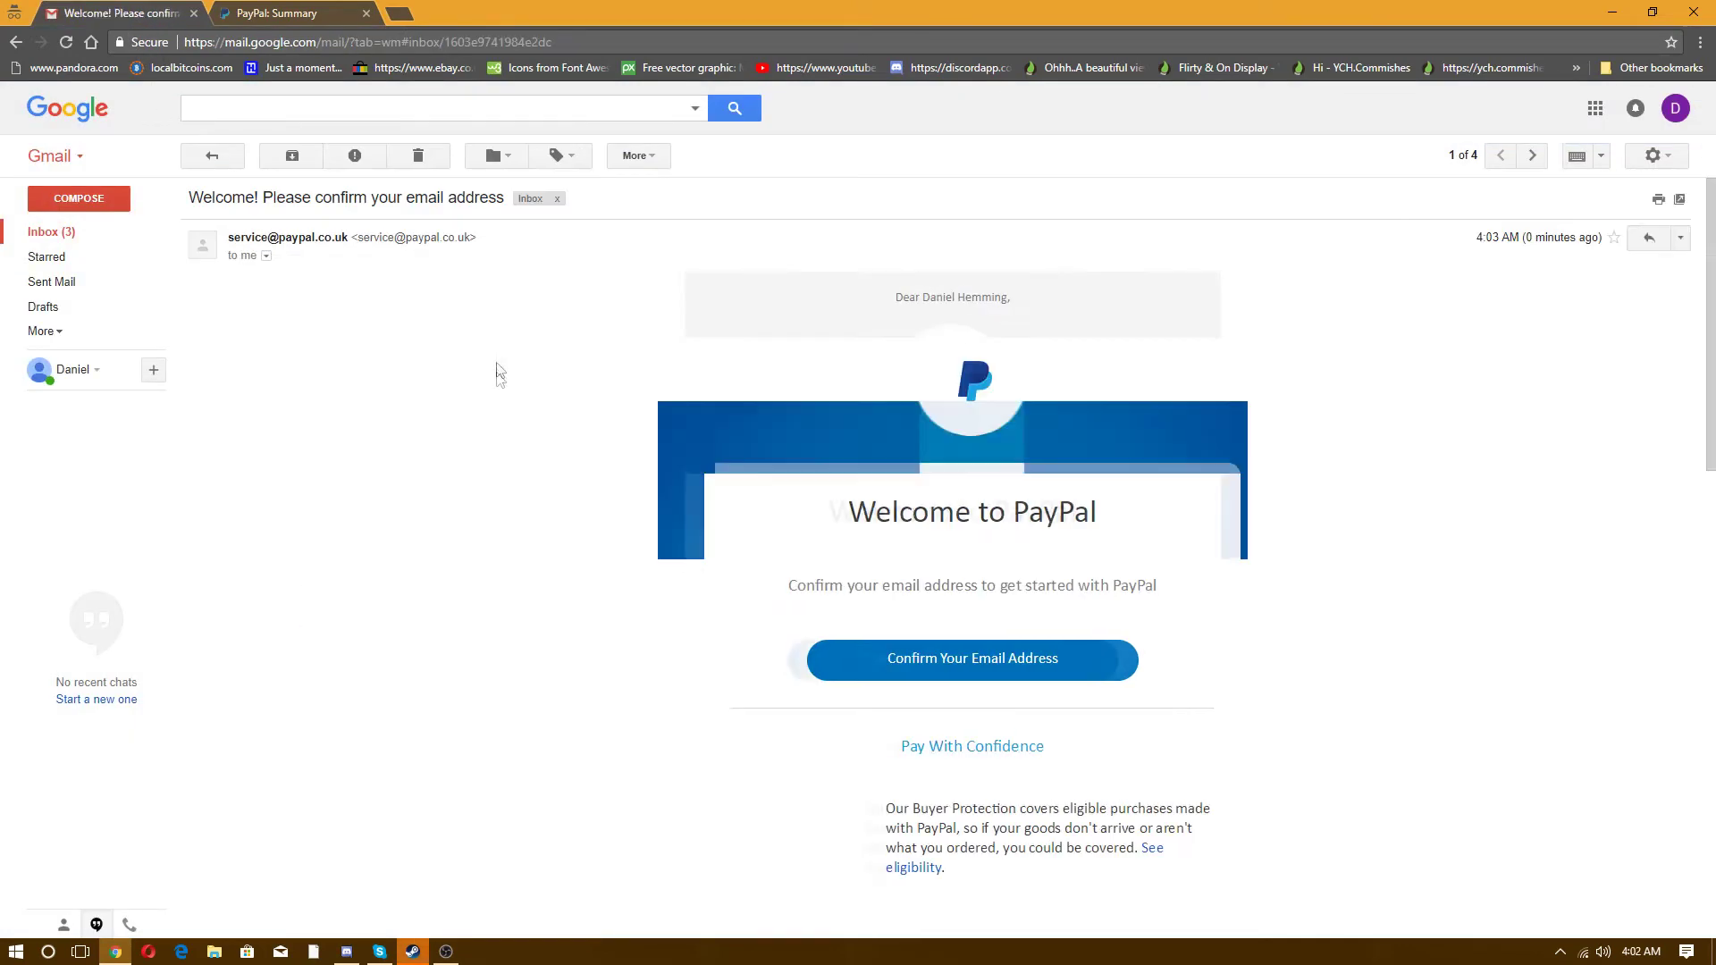
scroll(930, 601, down, 3)
click(945, 569)
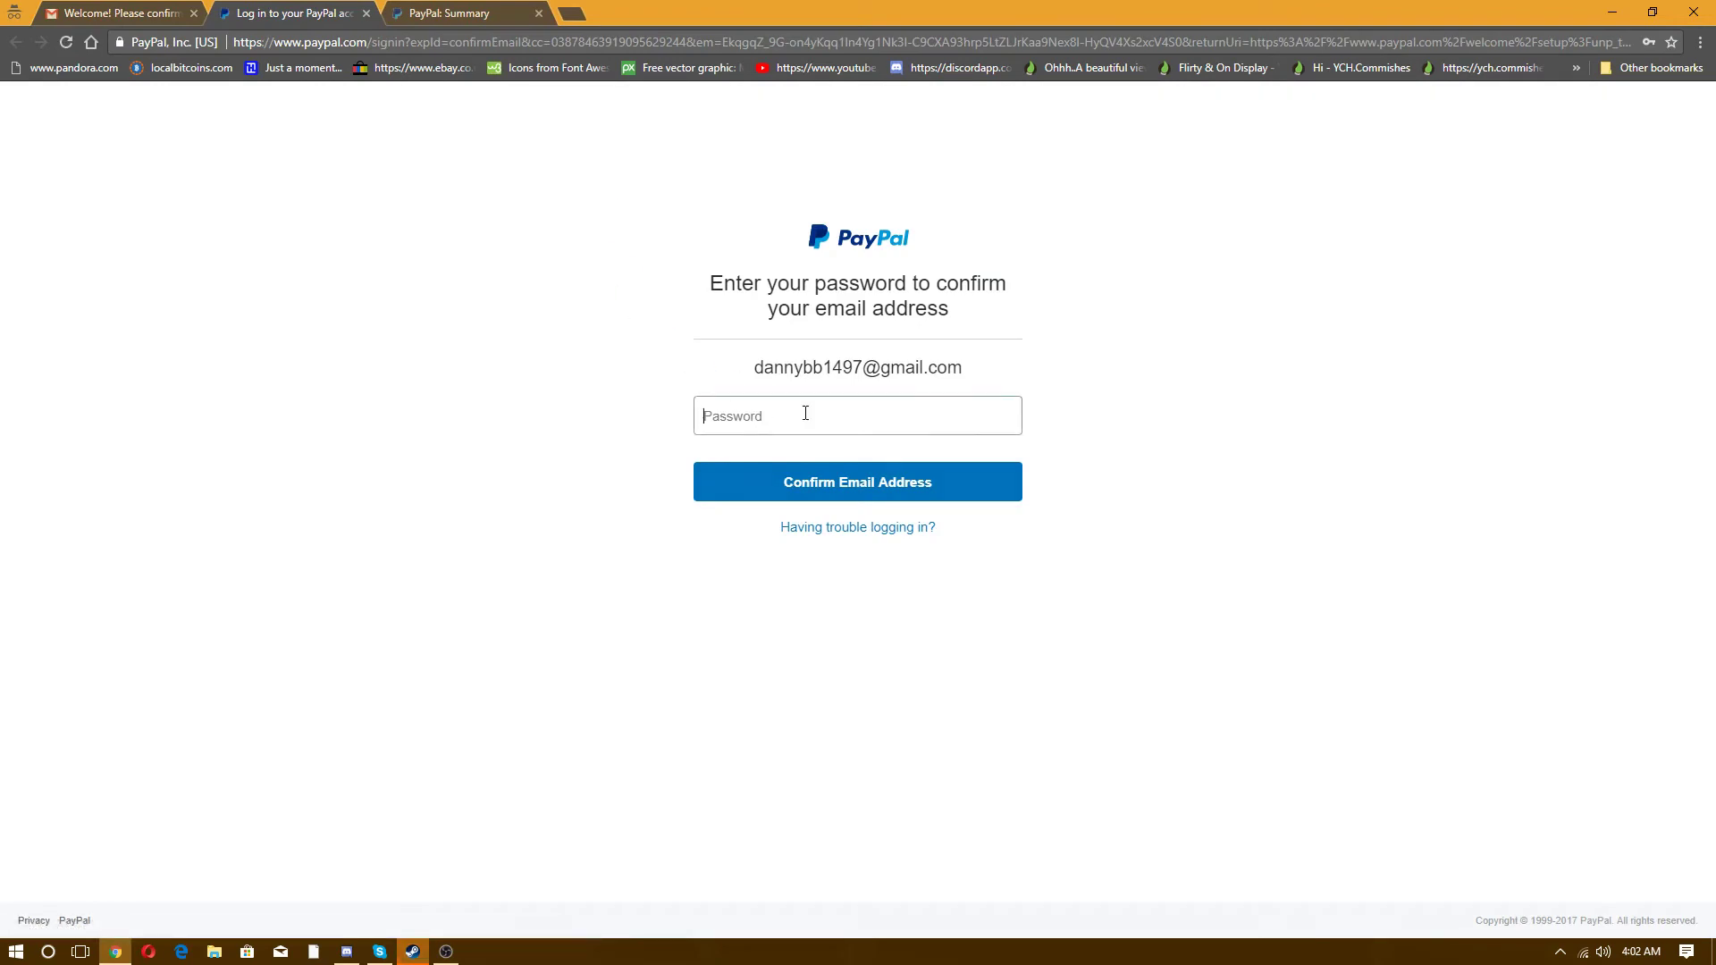
- Enter the account password on the check page and submit it
click(807, 409)
text(*******)
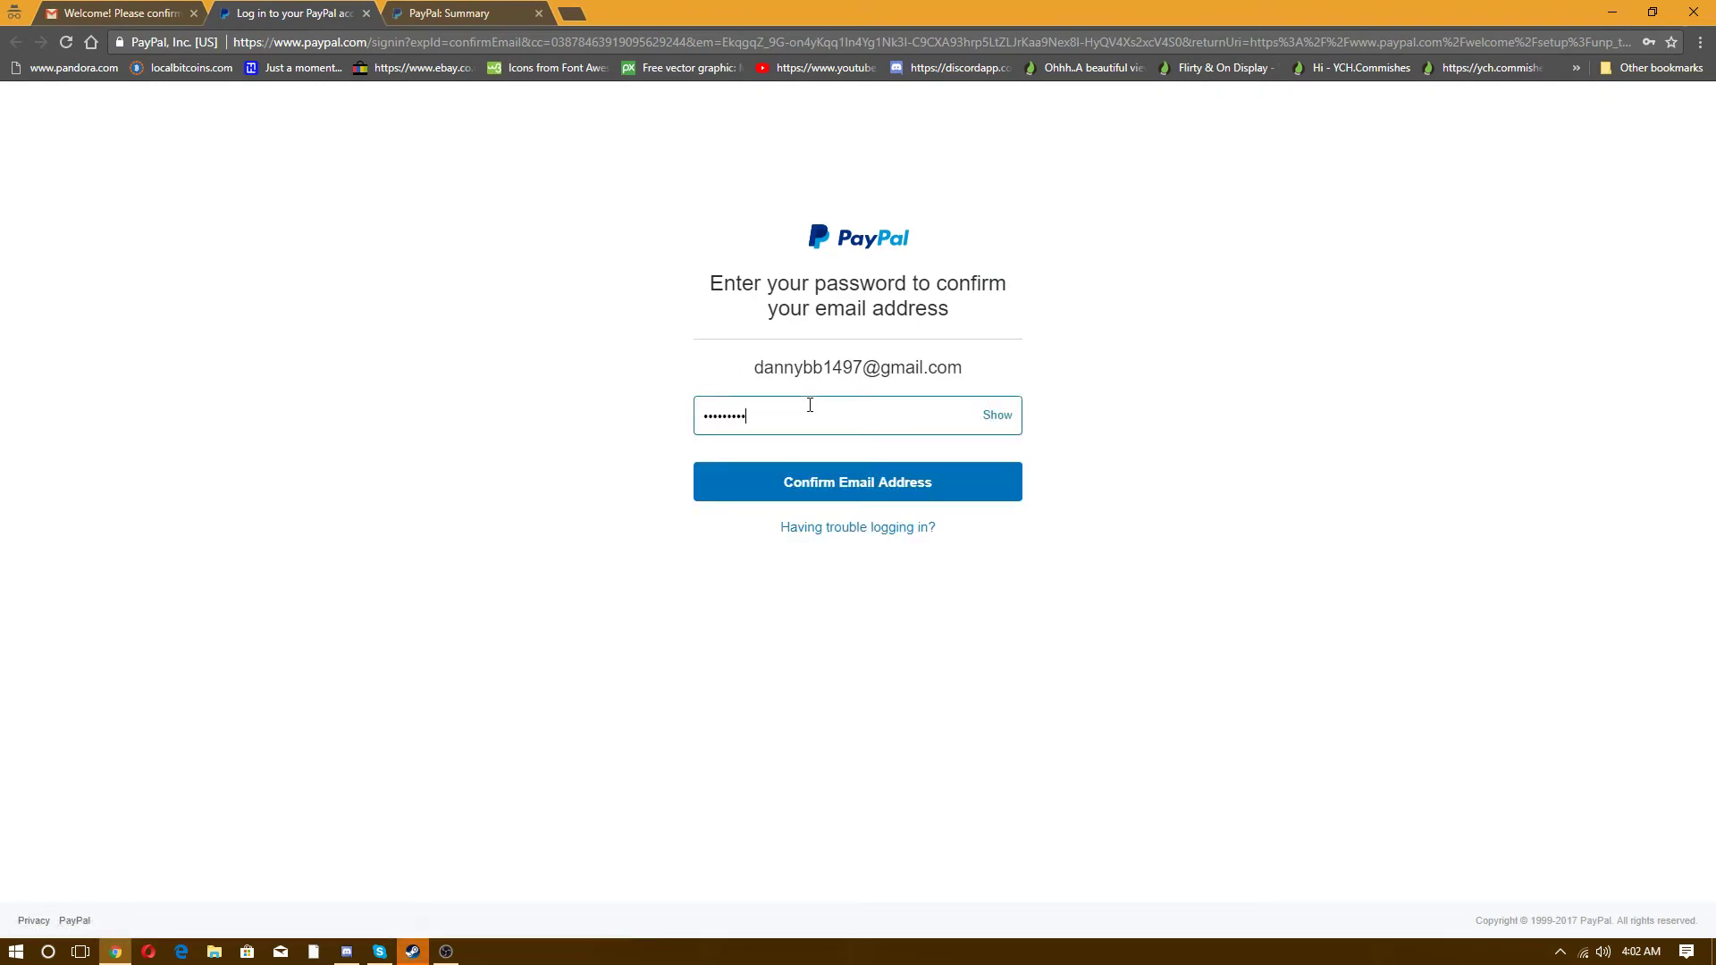
key(Return)
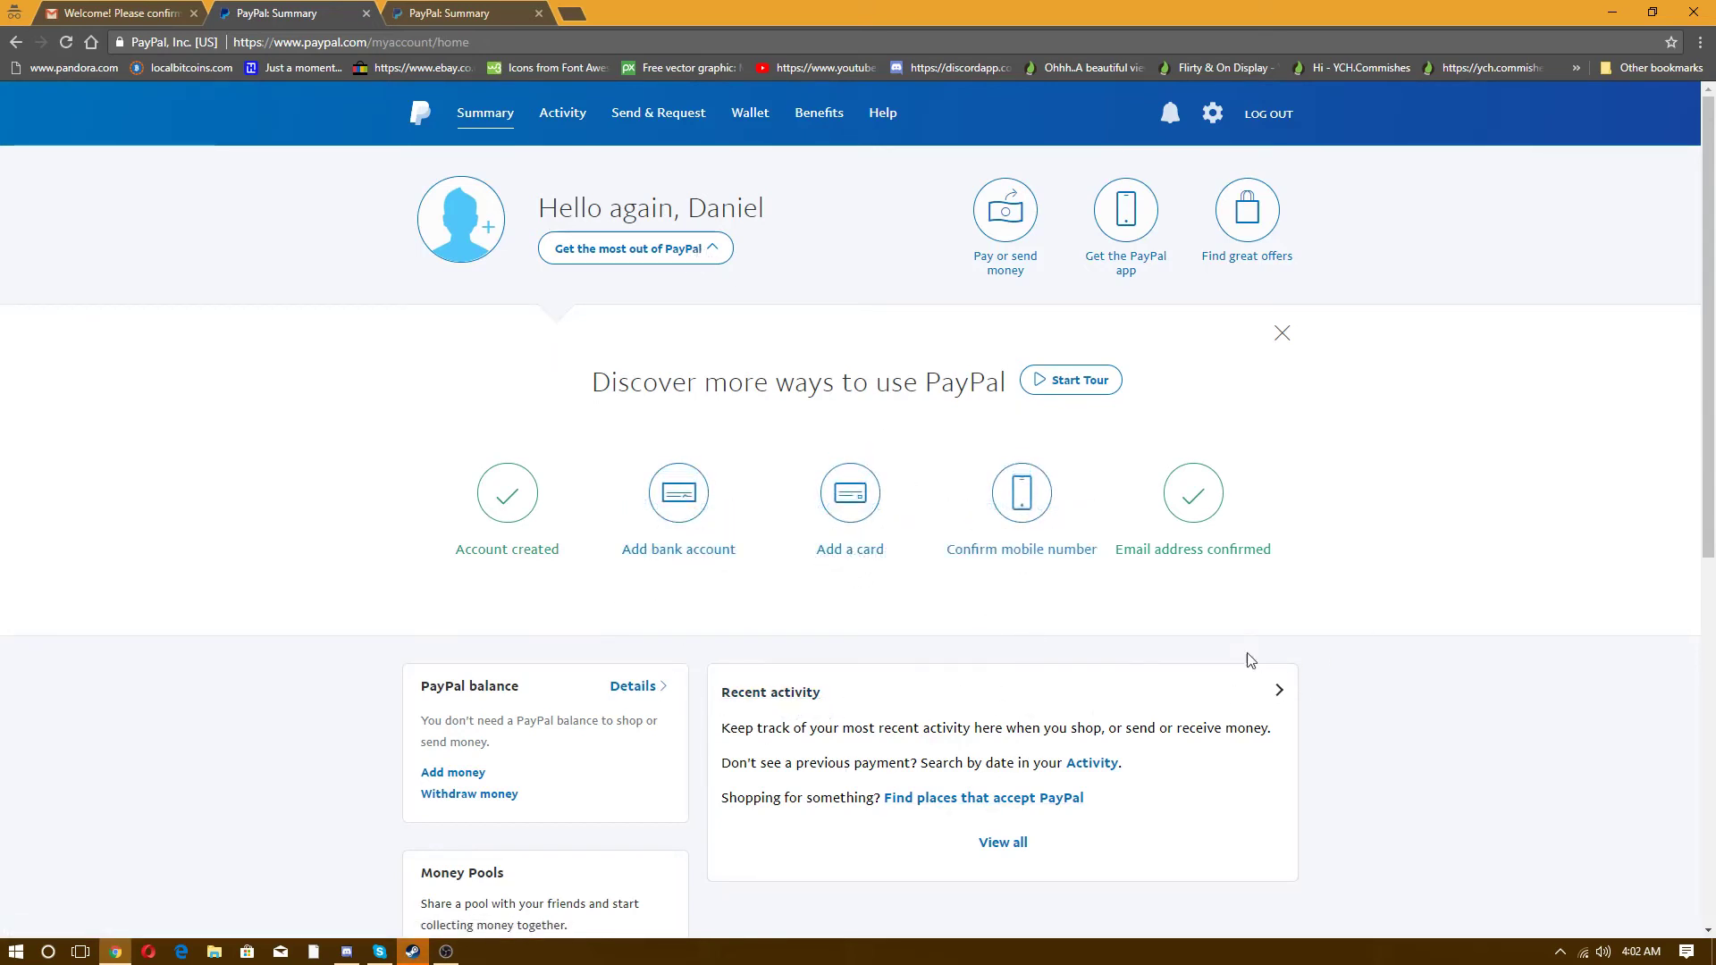
scroll(621, 647, down, 3)
scroll(621, 647, down, 4)
scroll(616, 651, up, 4)
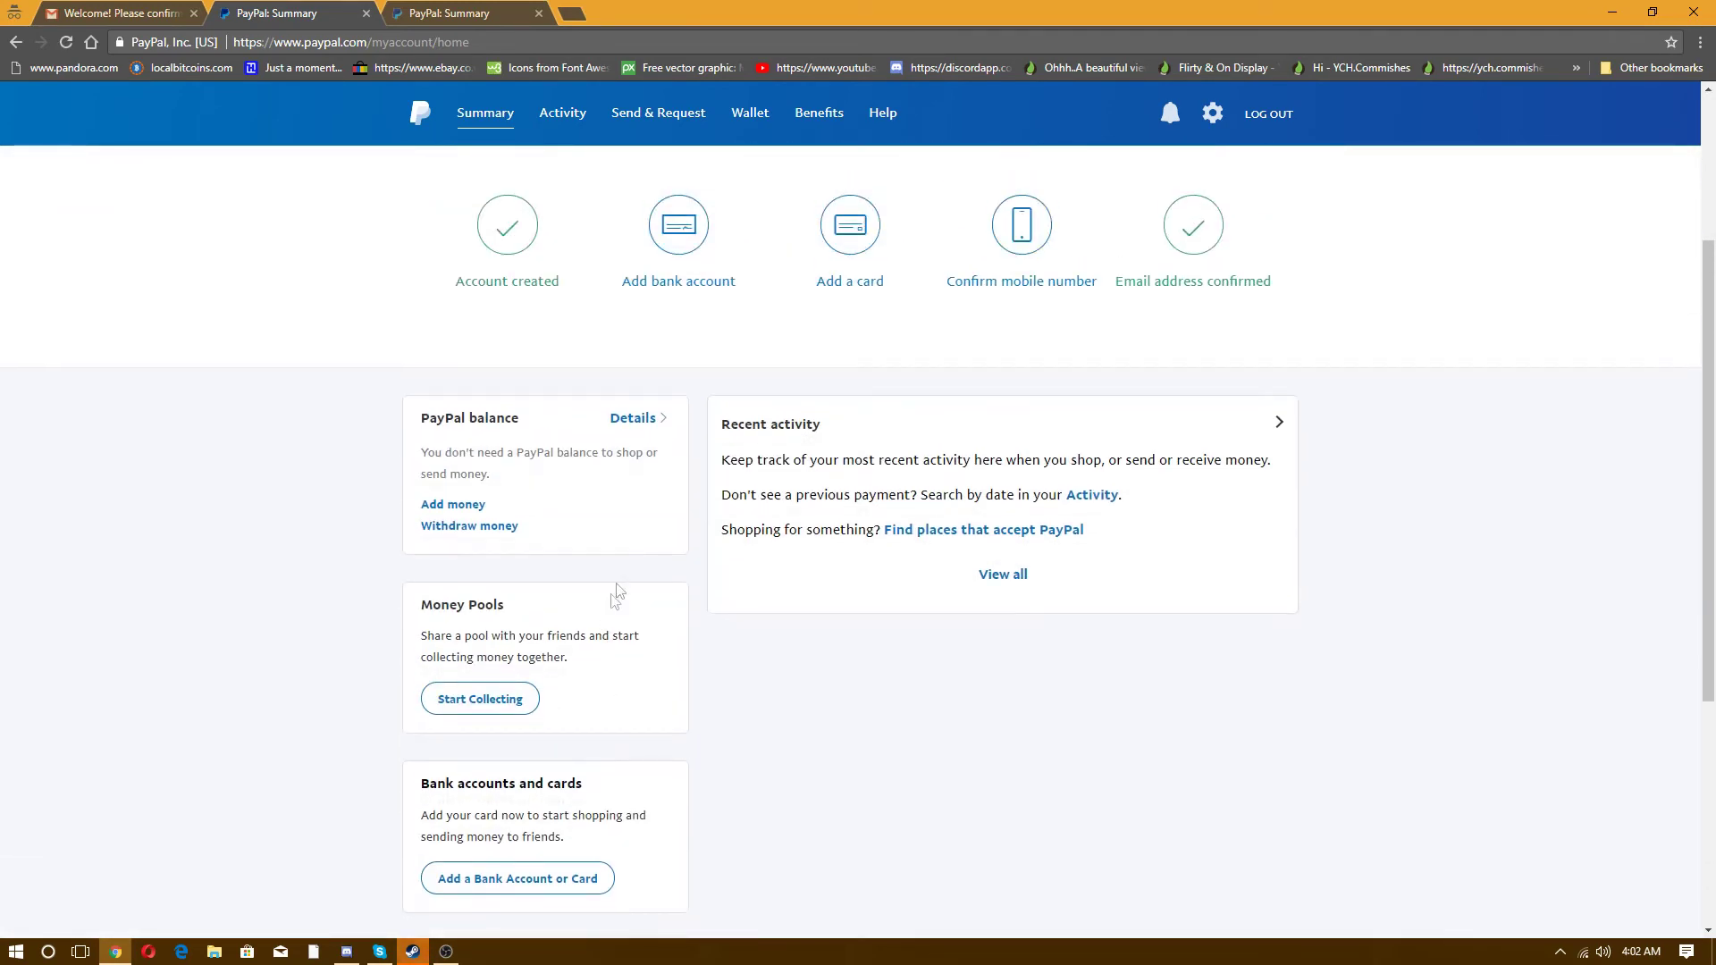
scroll(701, 536, up, 3)
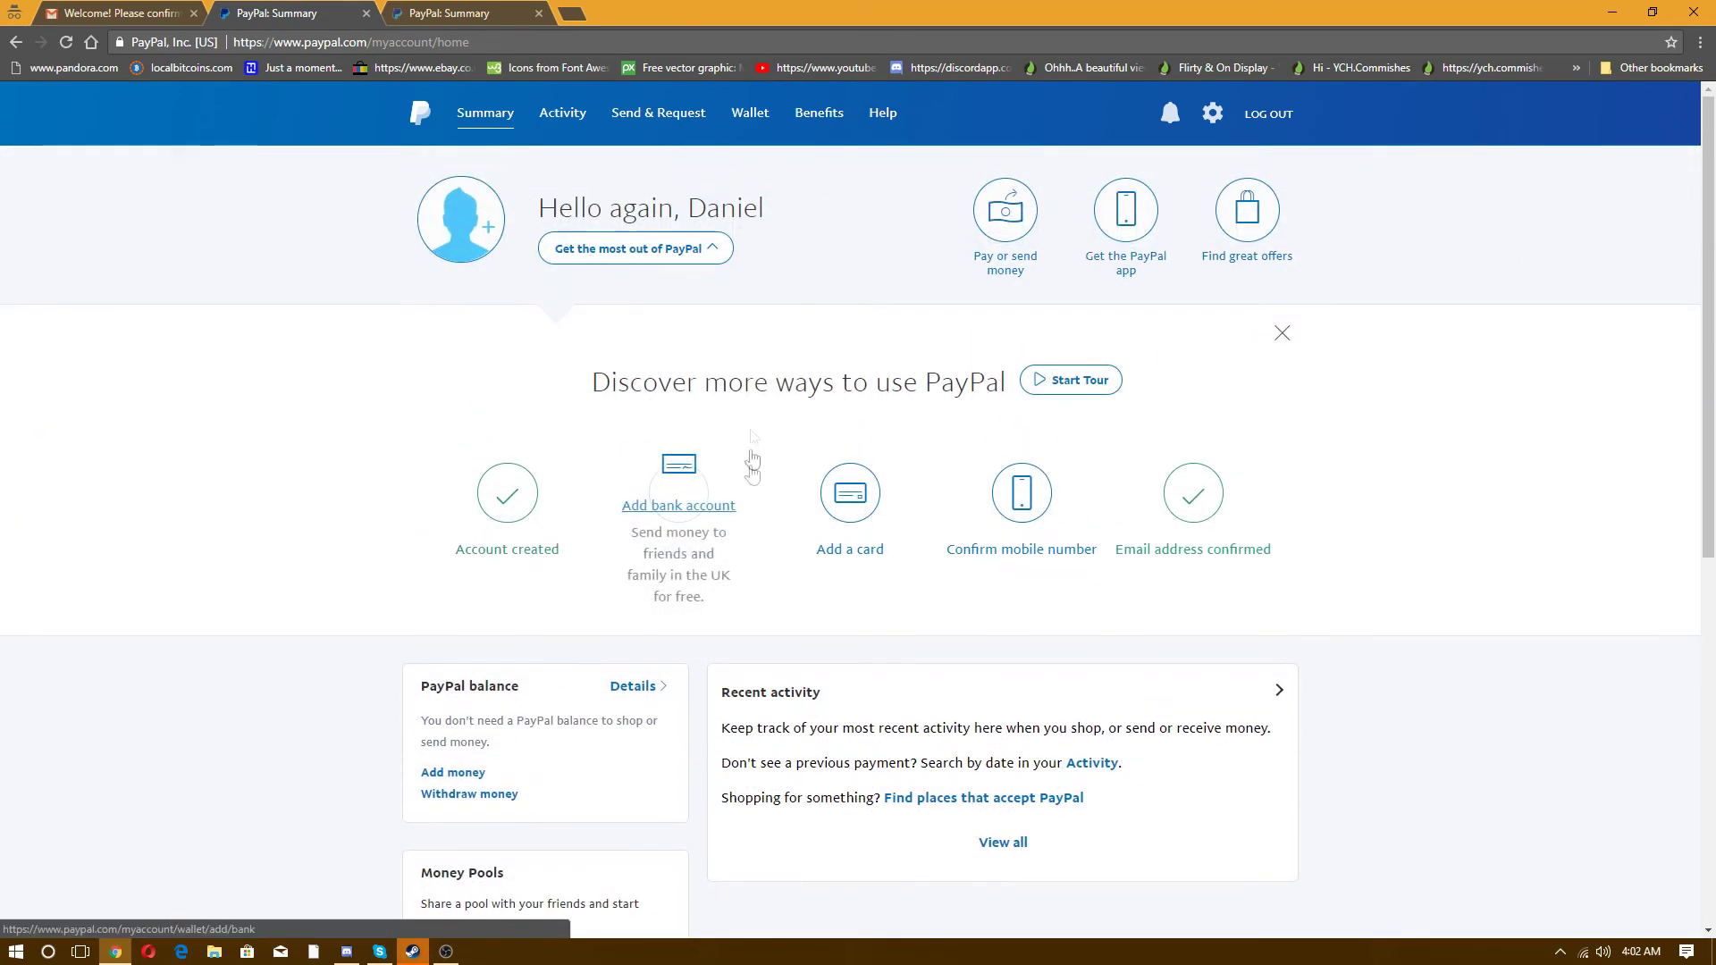
click(711, 253)
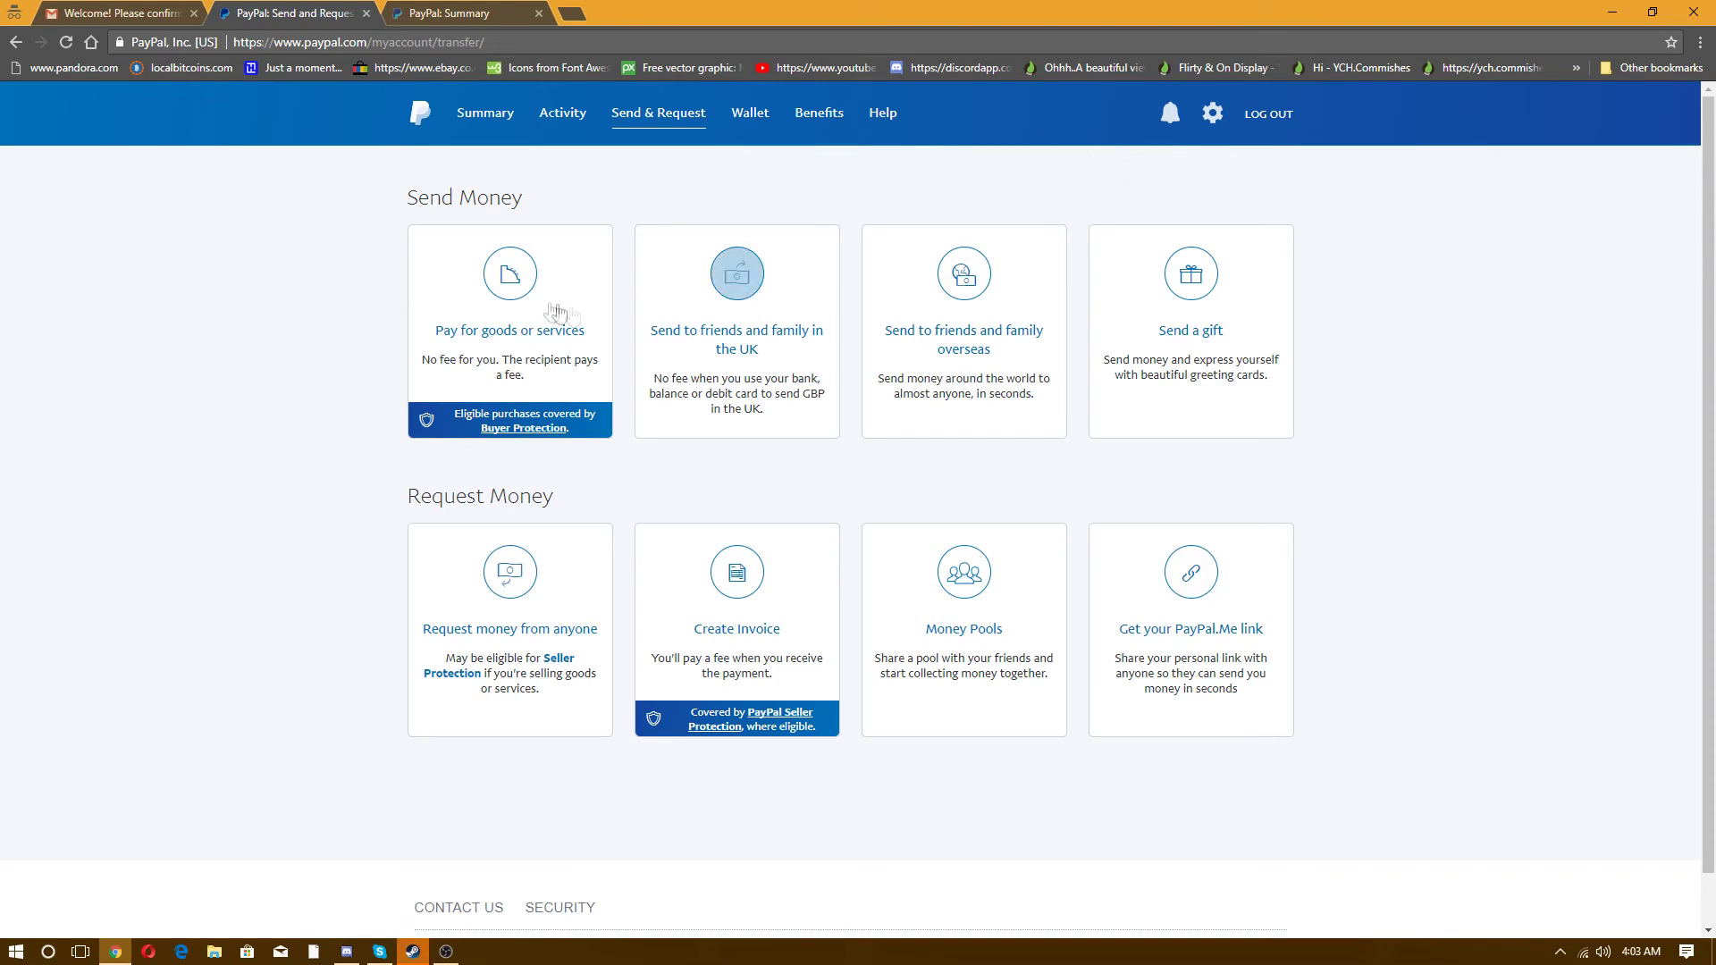
click(410, 121)
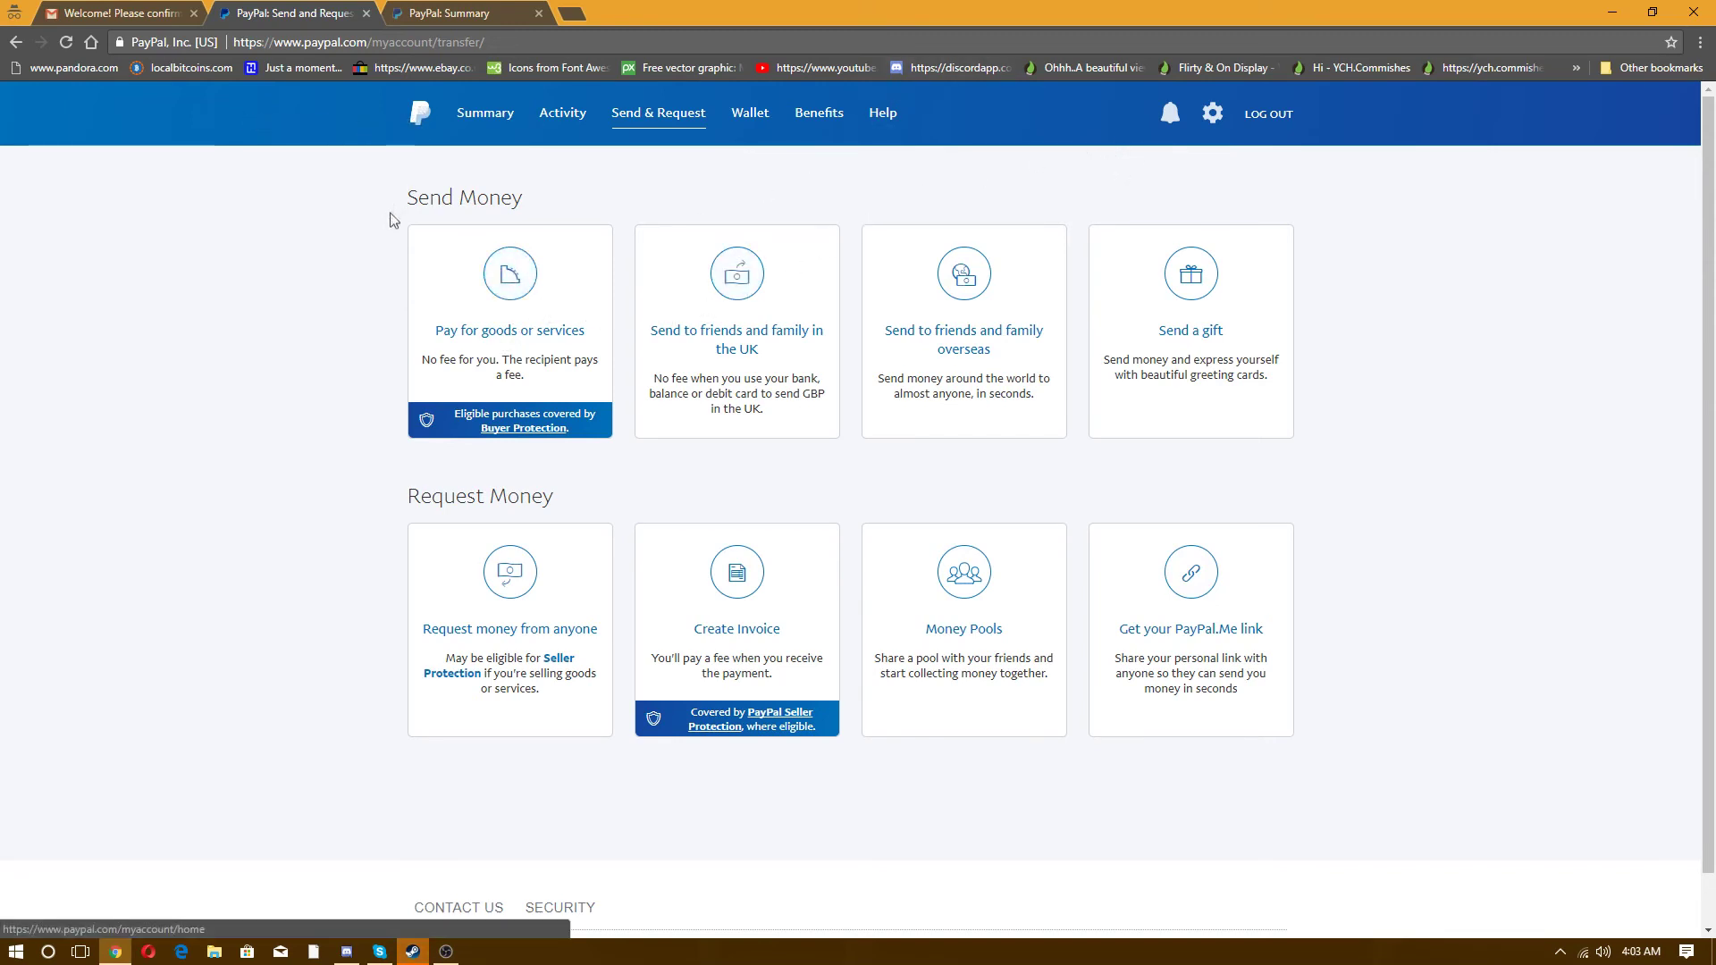